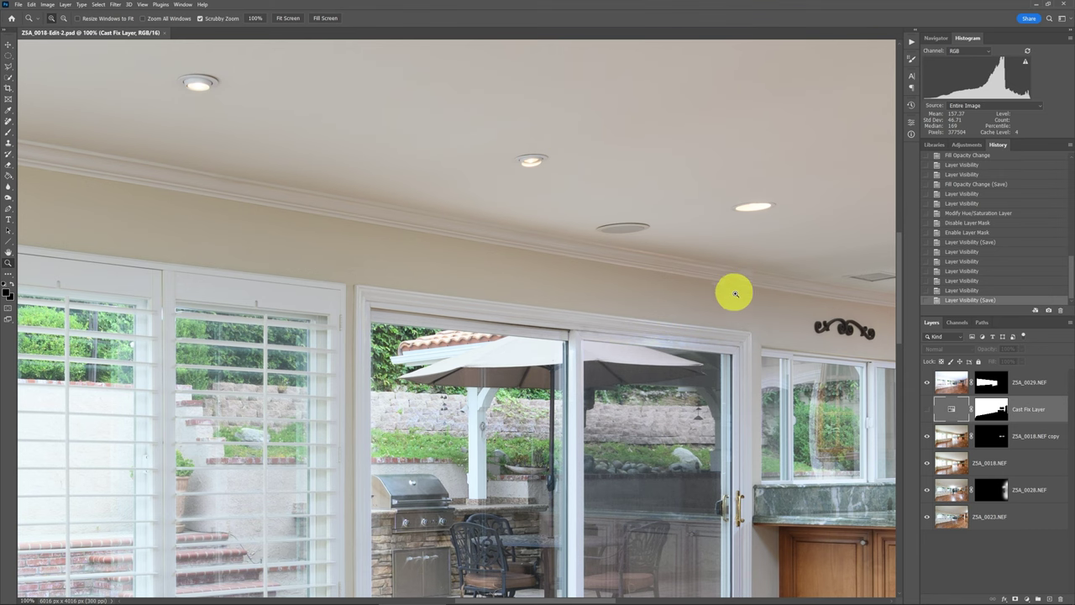
Isolate the Z5A_0023.NEF layer, and turn the layers above it back on one by one, leaving Cast Fix Layer hidden.
alt+click(524, 246)
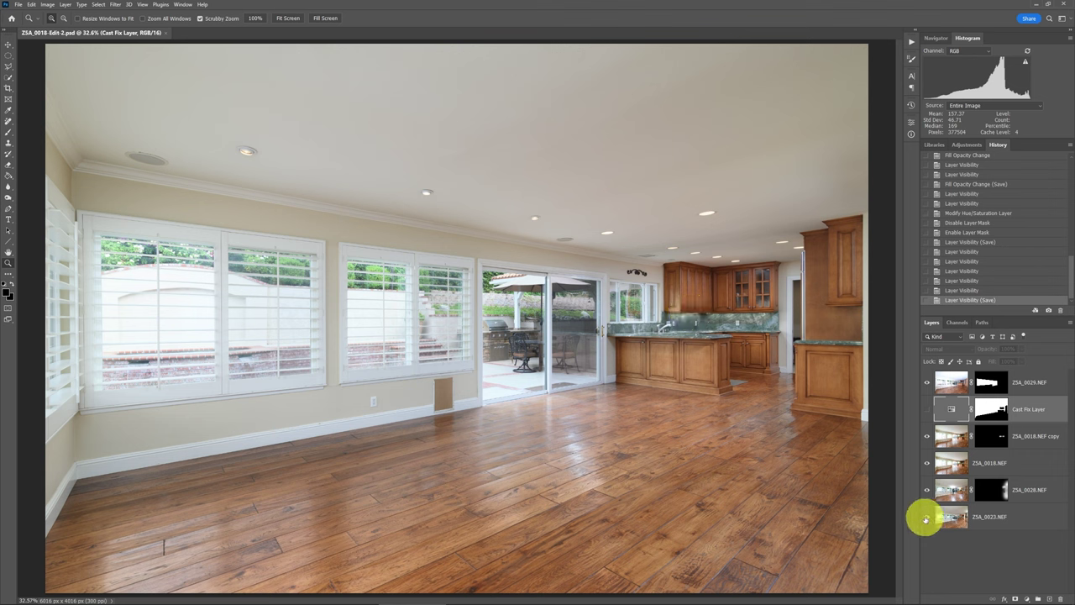
alt+click(926, 517)
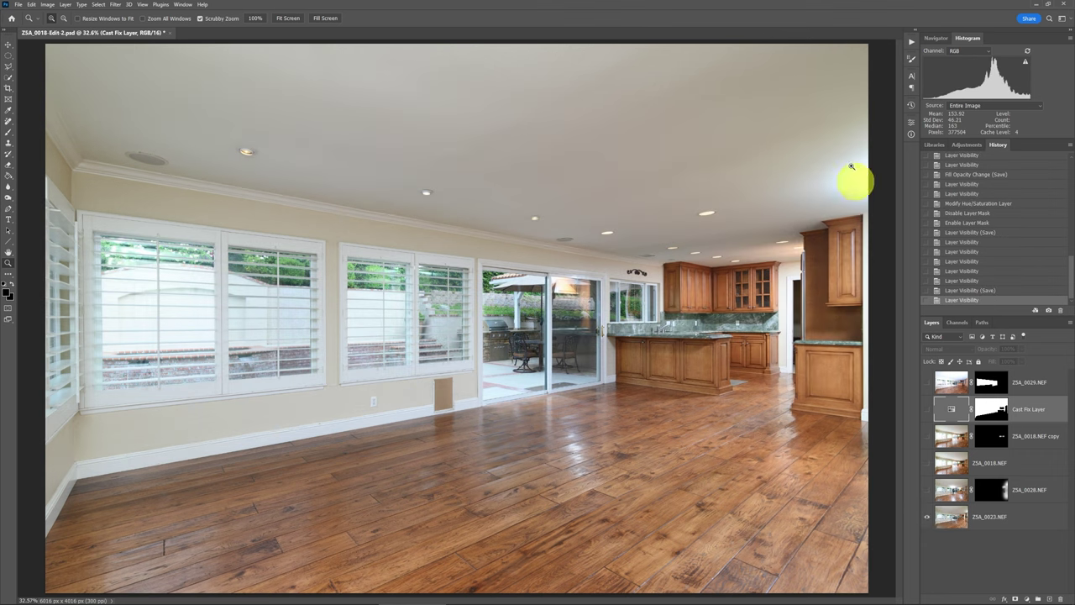
click(927, 490)
click(926, 463)
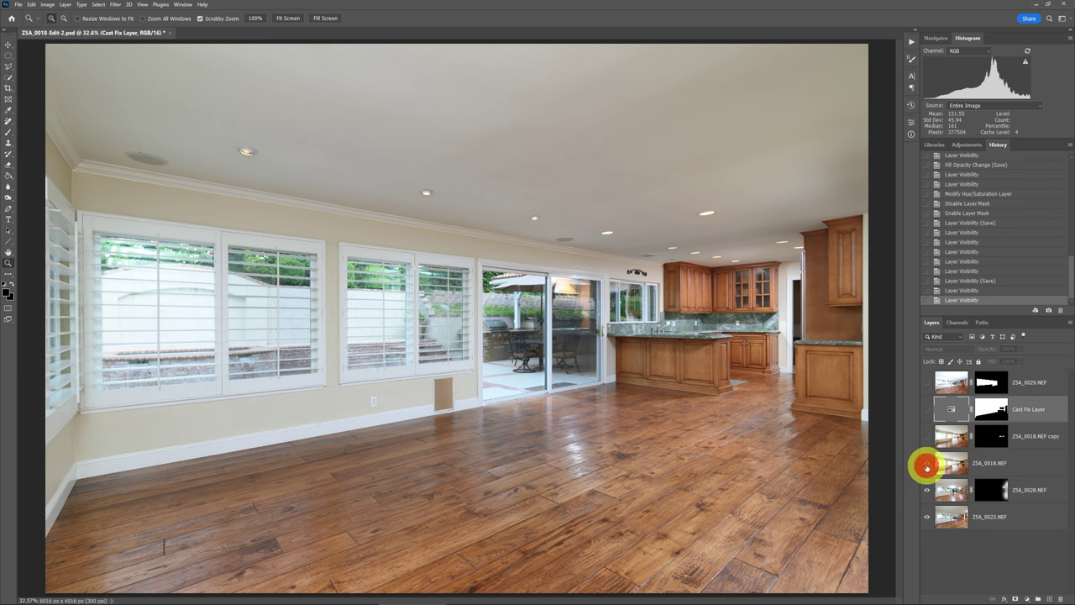
click(927, 435)
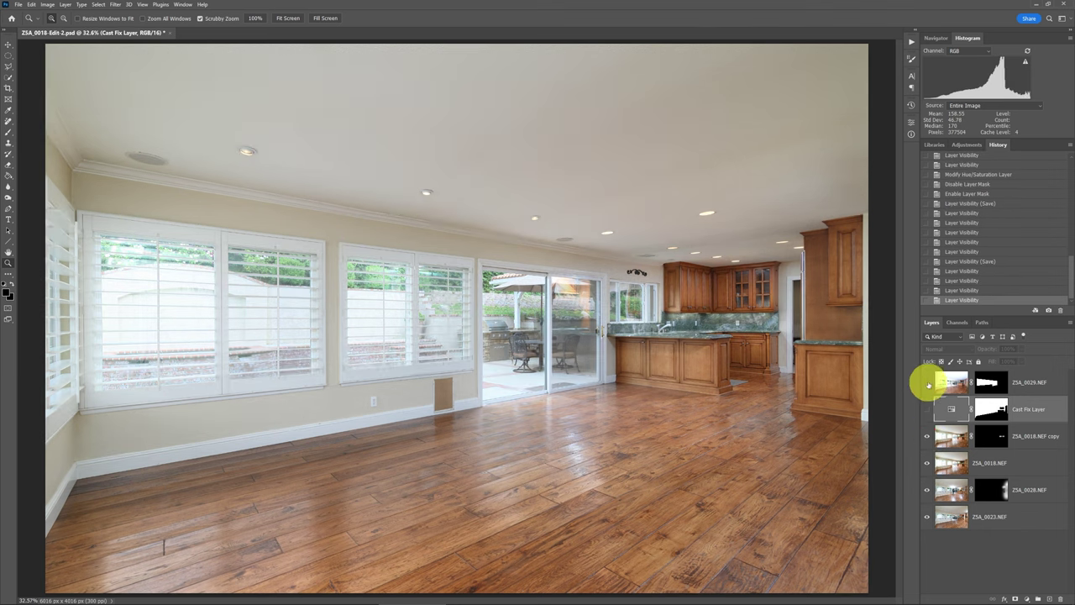
click(926, 382)
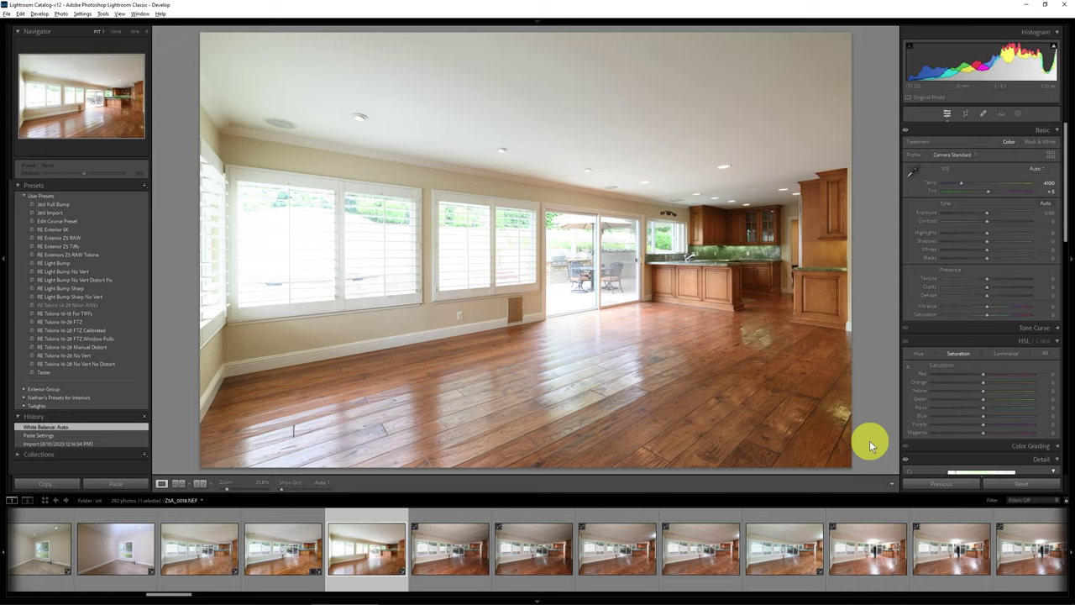
Examine the original photo full screen in Lightroom Classic, inspecting the walls and ceiling above the sliding door and windows up close.
key(f)
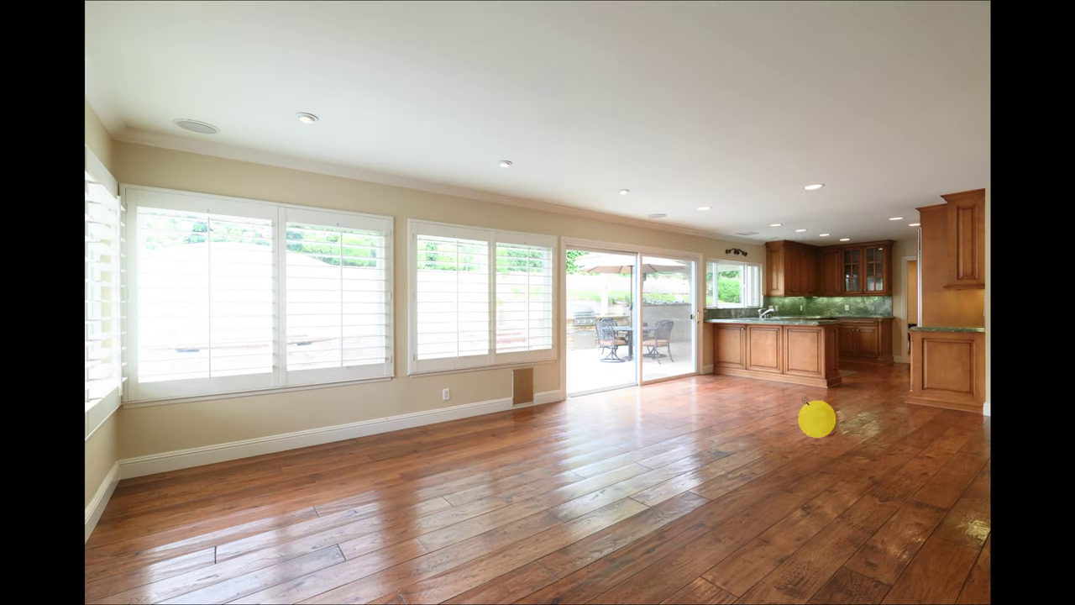
click(625, 241)
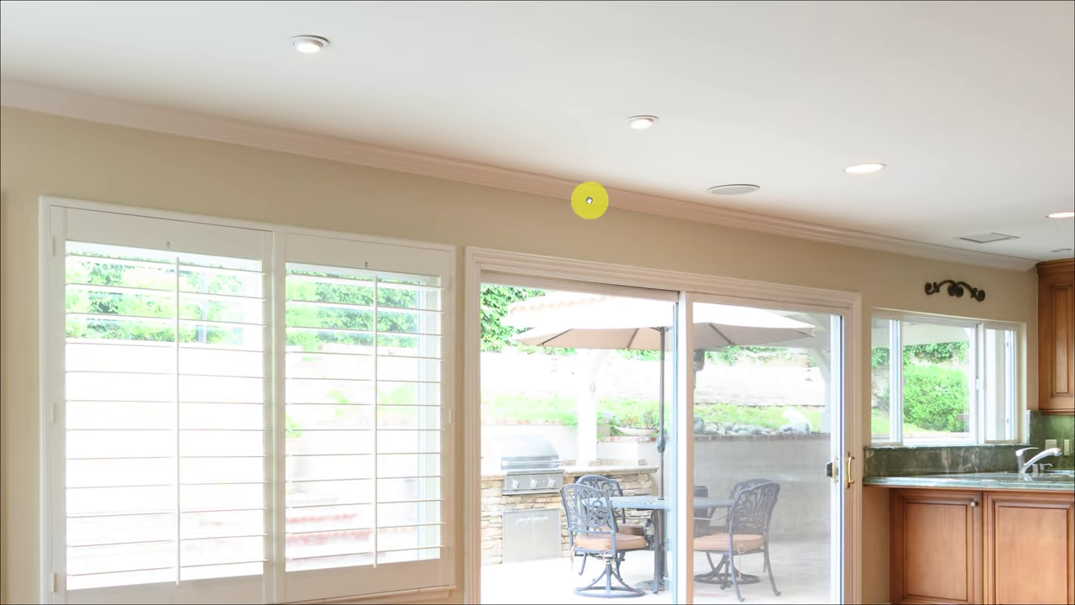
click(589, 201)
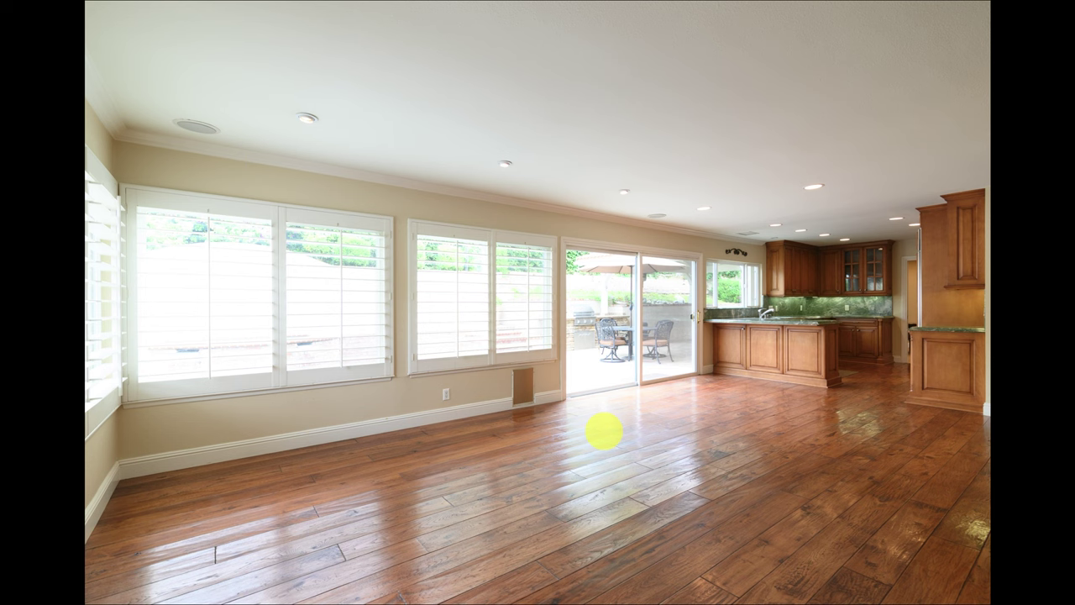
click(256, 141)
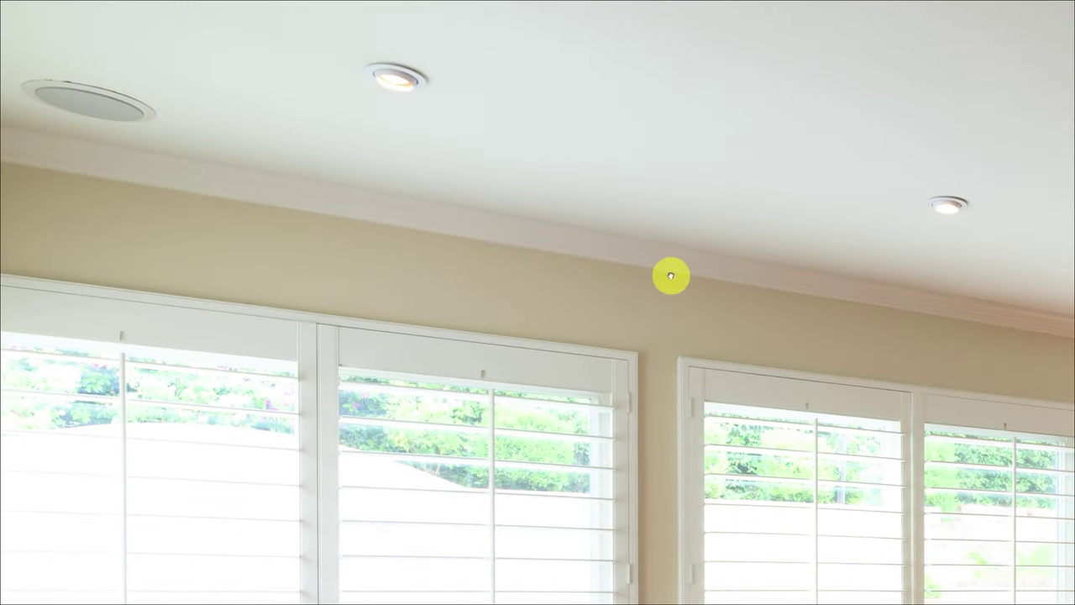
click(670, 275)
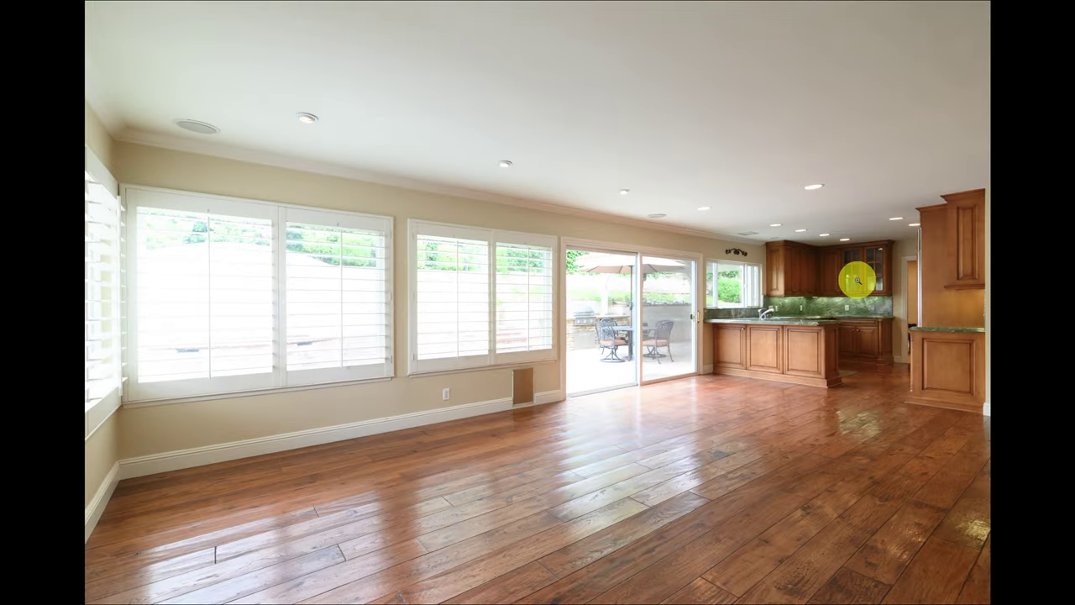
key(f)
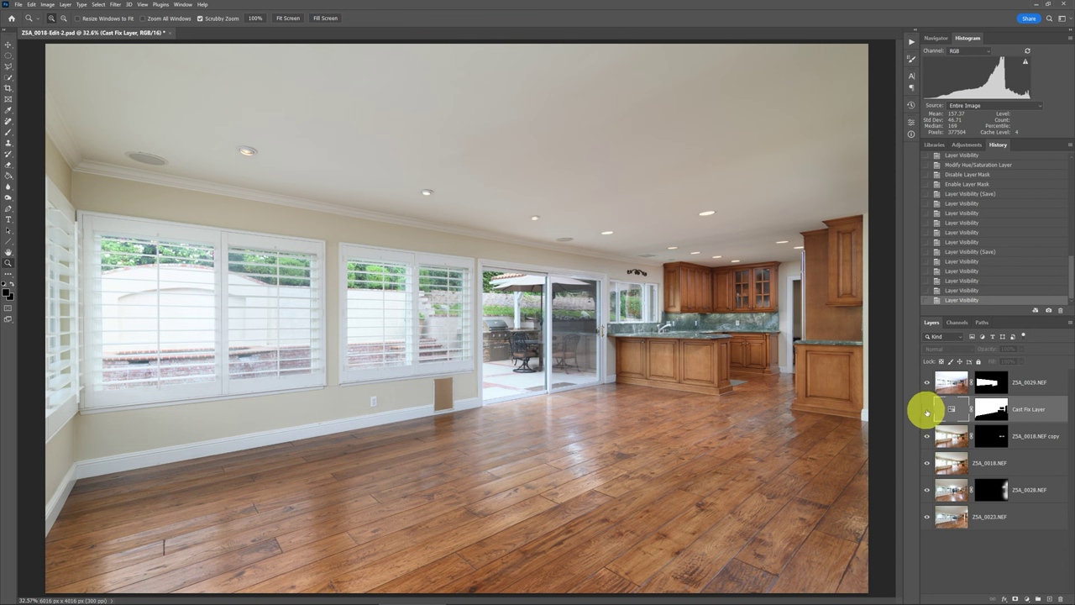
Compare the room with Cast Fix Layer shown and hidden, both close up above the sliding door and in full view.
click(926, 411)
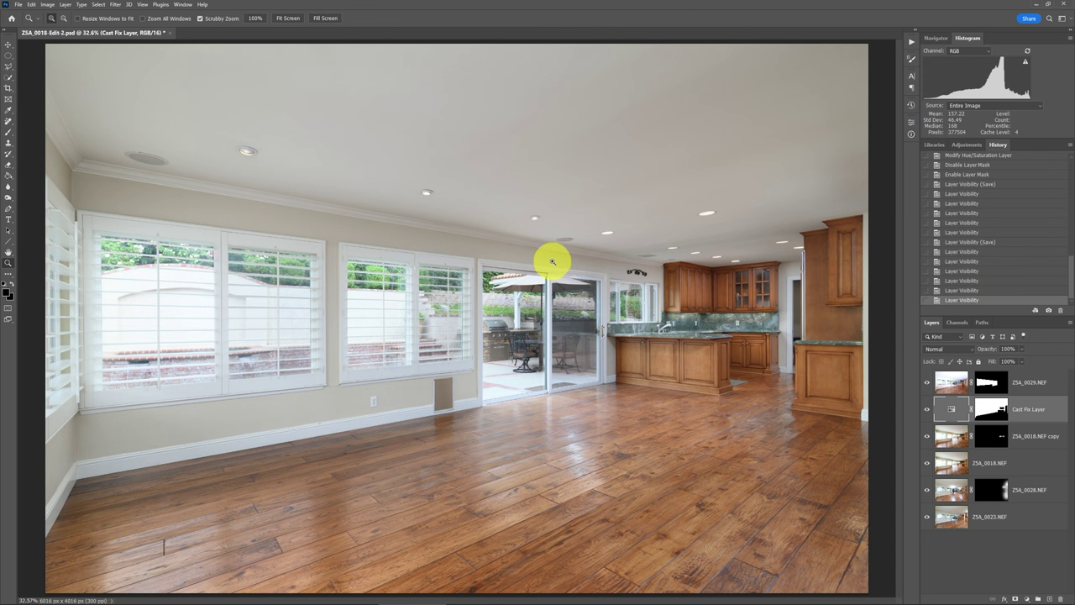
click(495, 244)
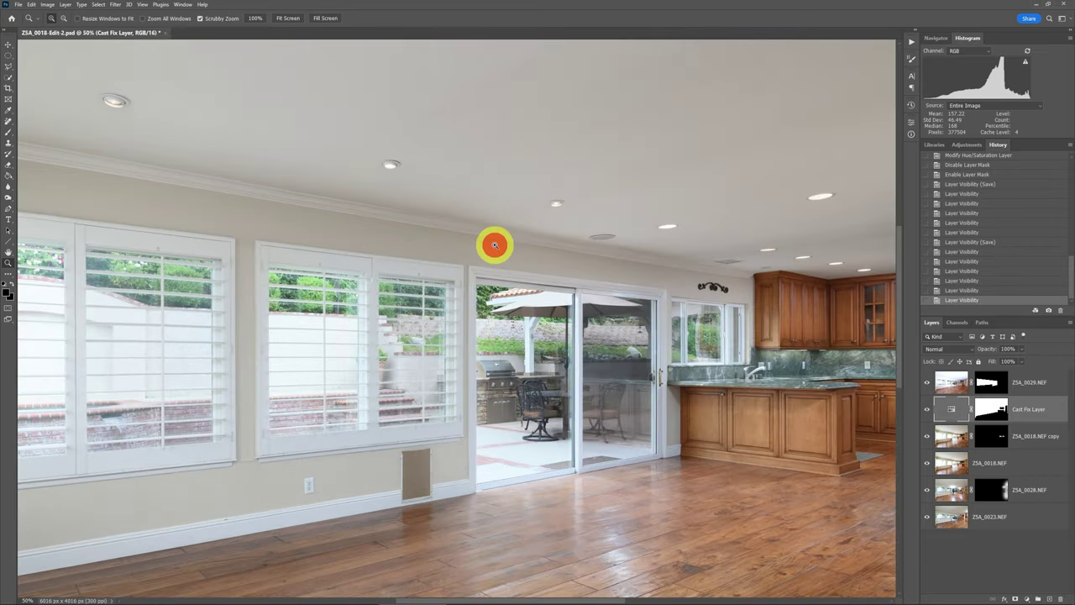
drag(495, 243, 495, 244)
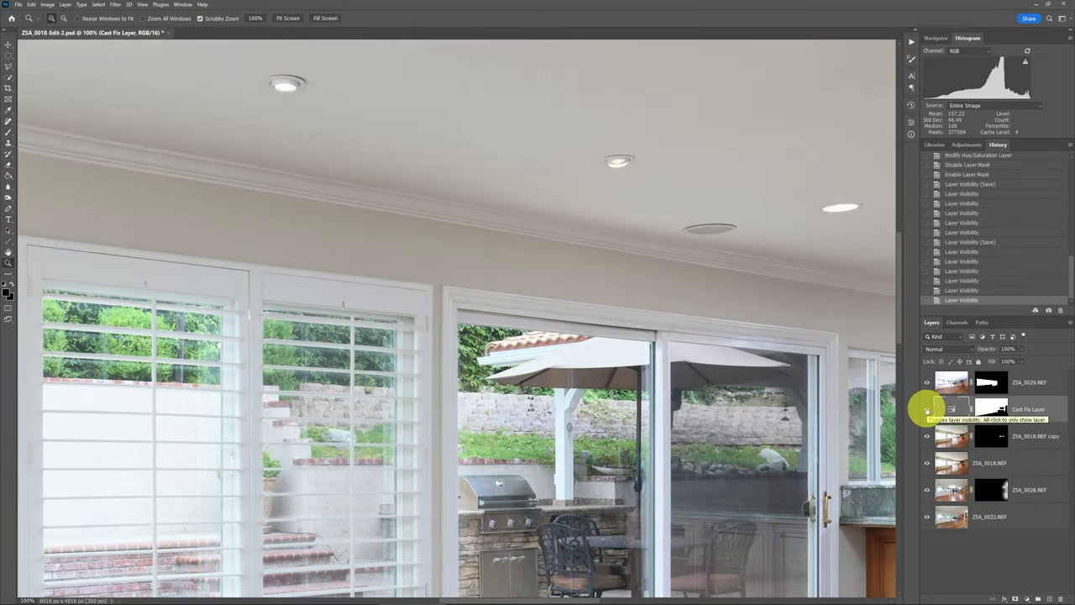
click(927, 410)
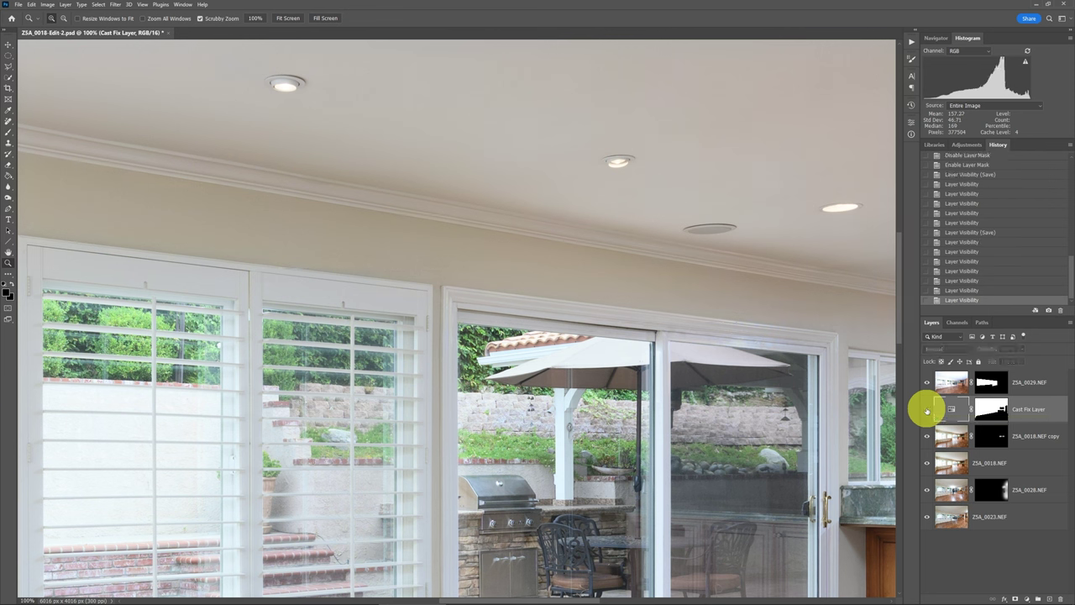
click(928, 410)
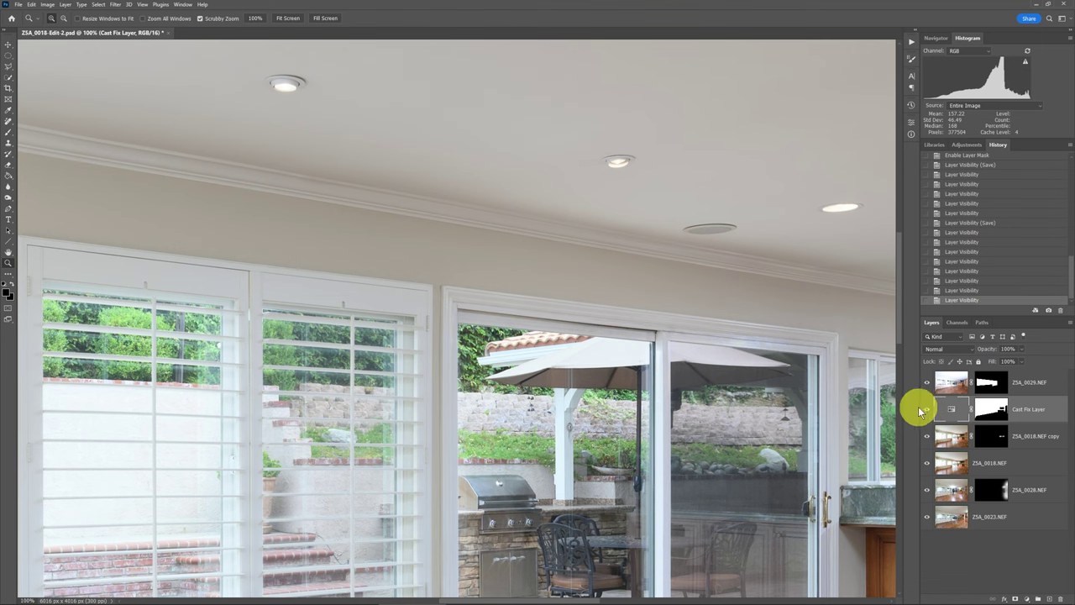
key(ctrl+0)
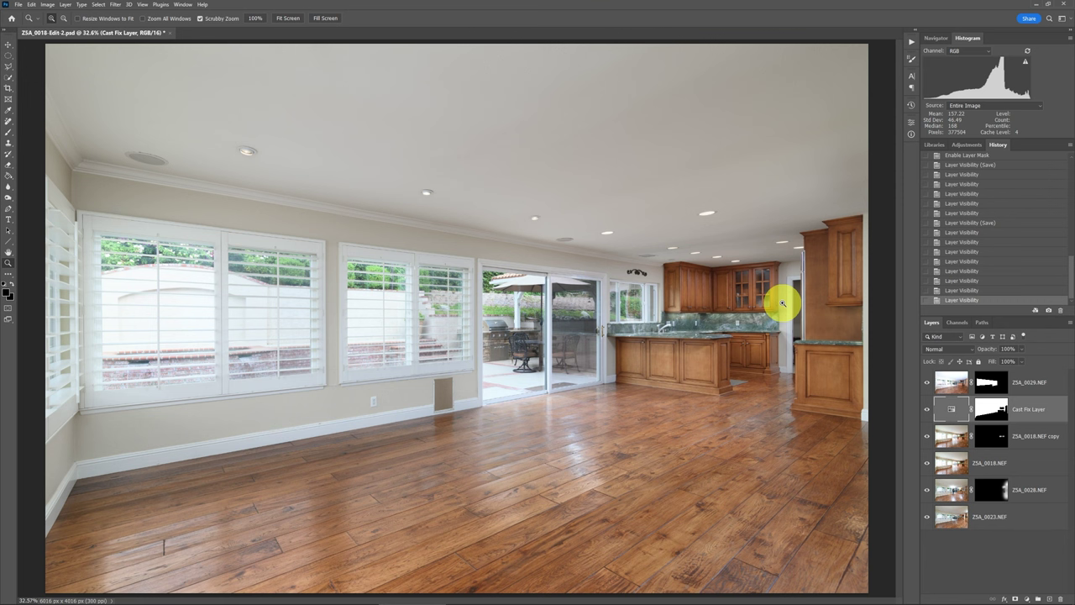
click(927, 412)
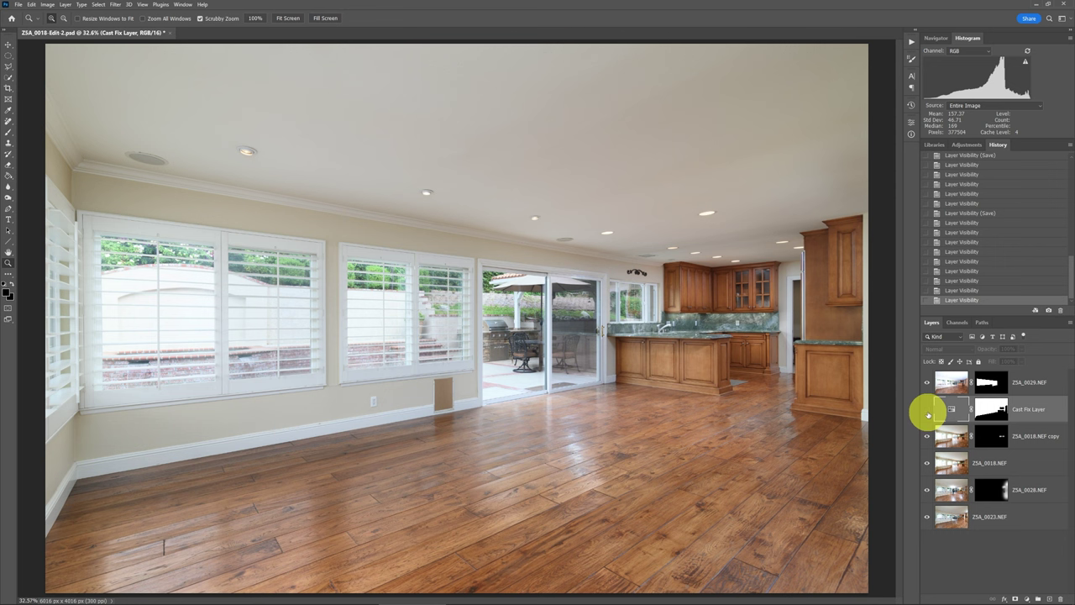
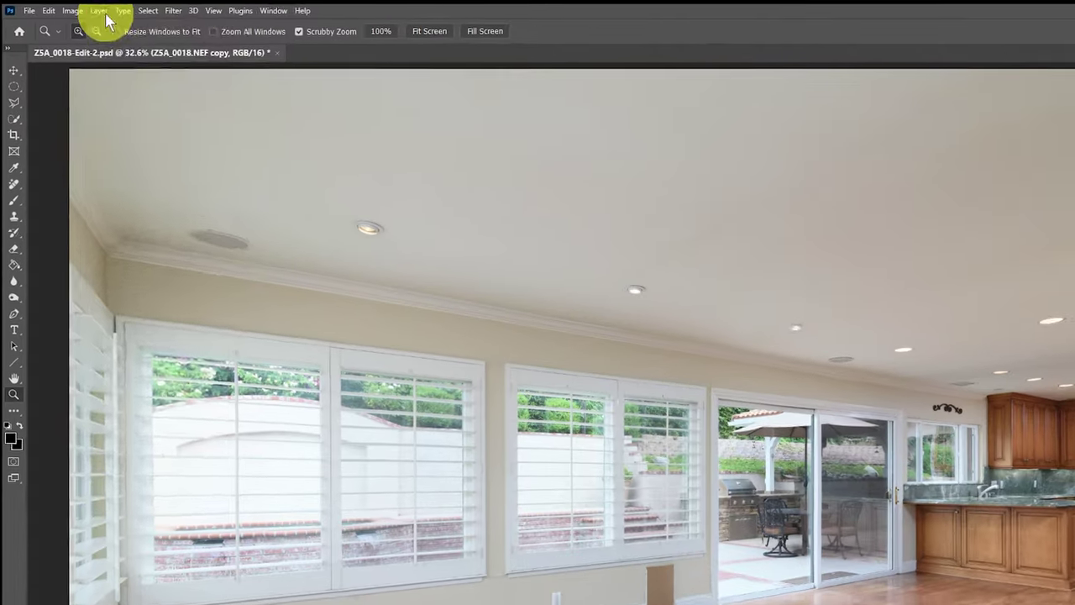
Add a Hue/Saturation adjustment layer named Cast Fix.
click(67, 4)
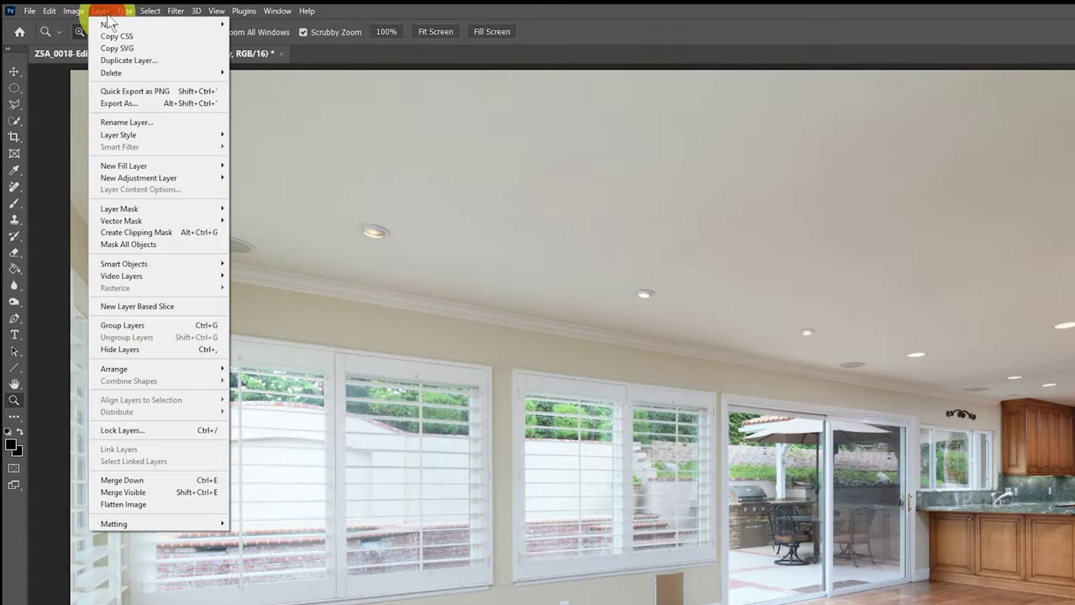
click(150, 182)
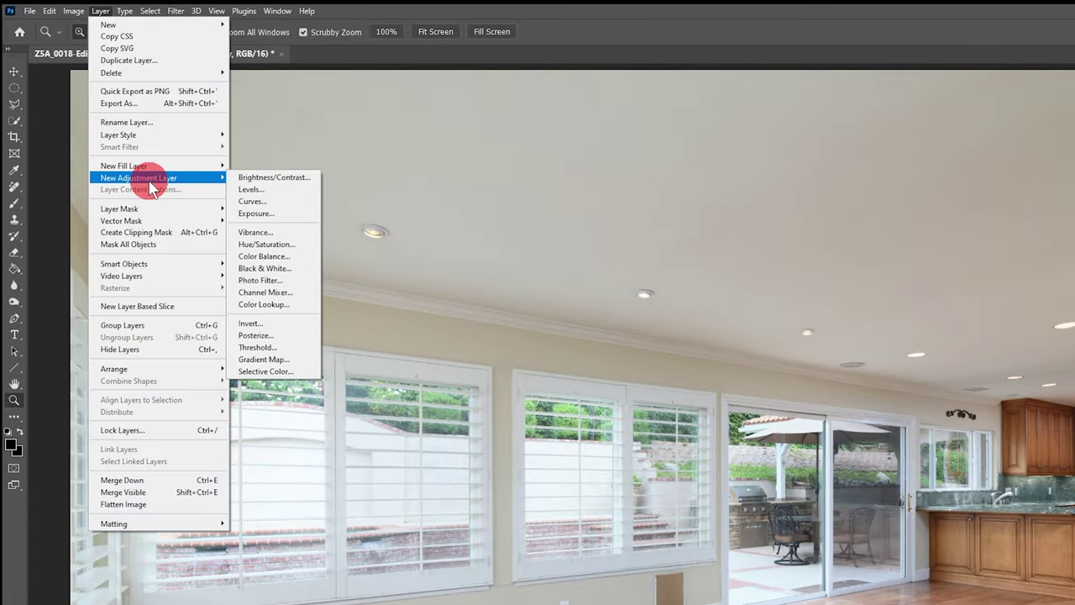
click(273, 245)
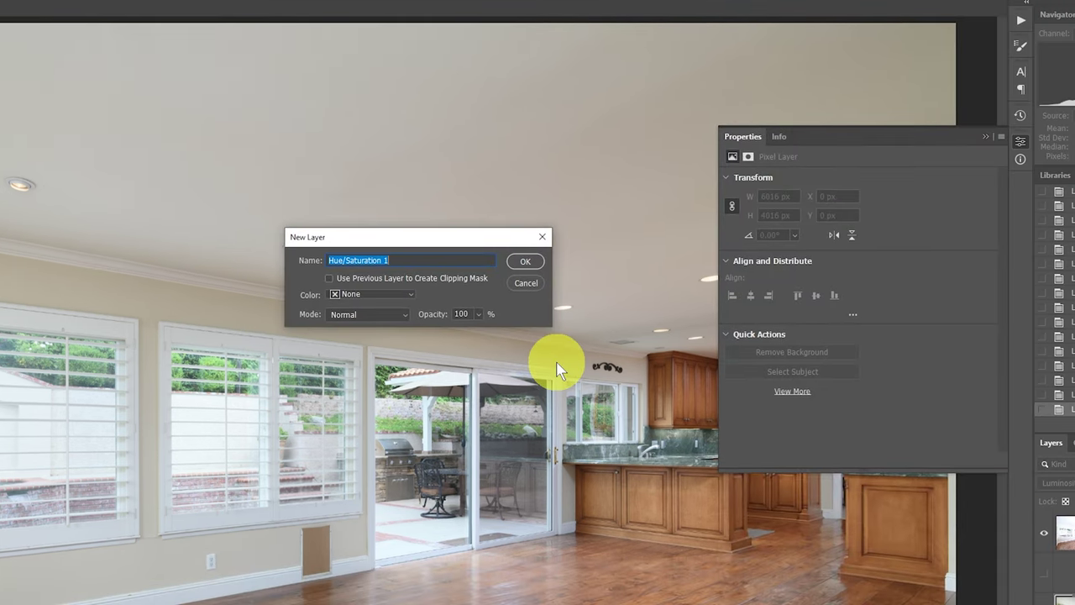
text(Cast Fix)
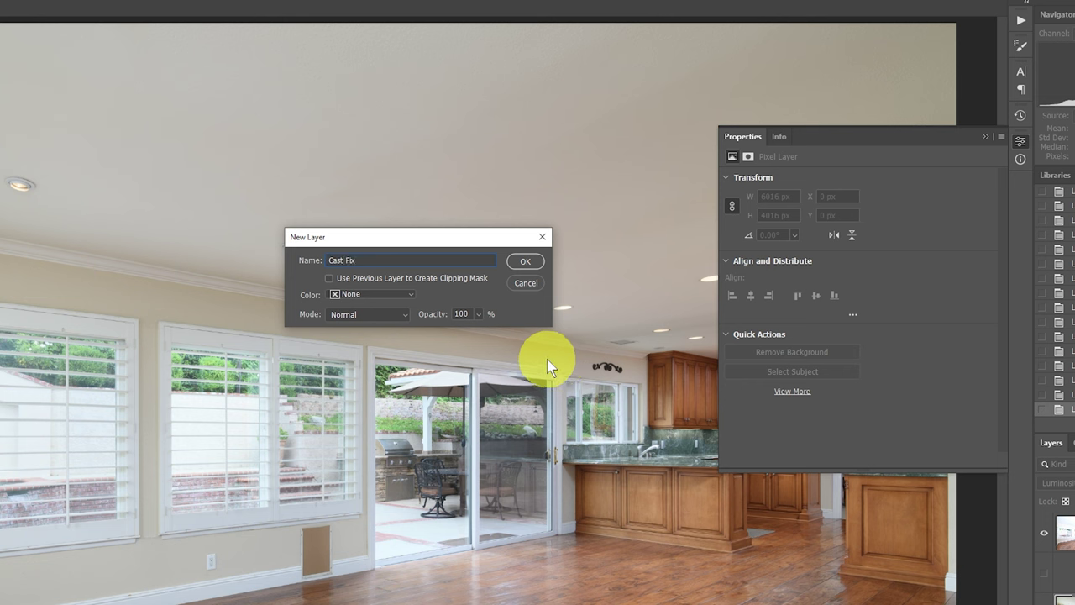
click(526, 263)
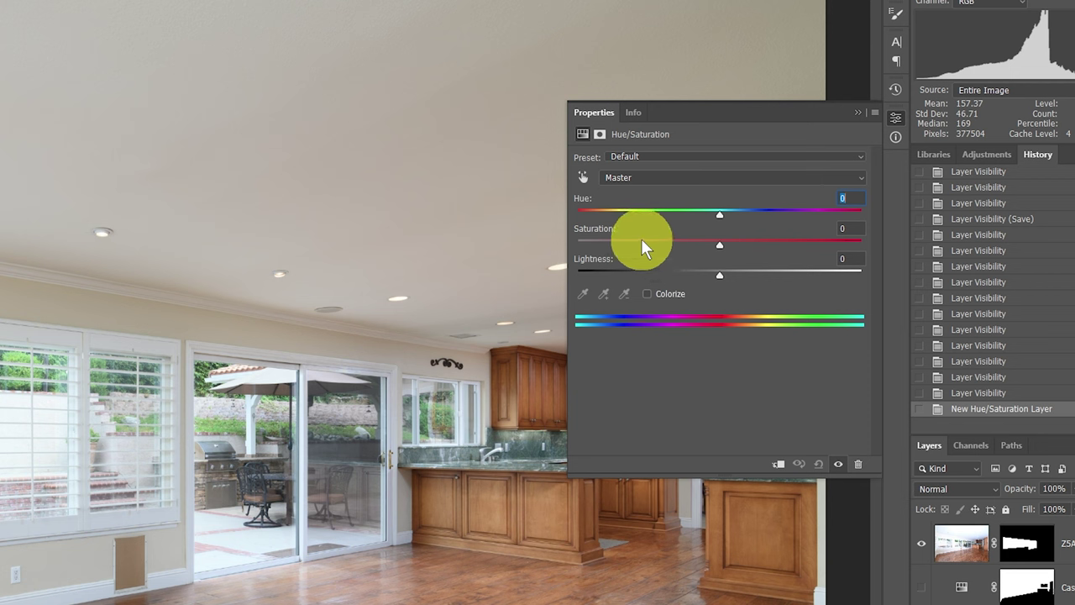
Try a Master saturation of -55 on the new adjustment layer and undo it.
click(641, 241)
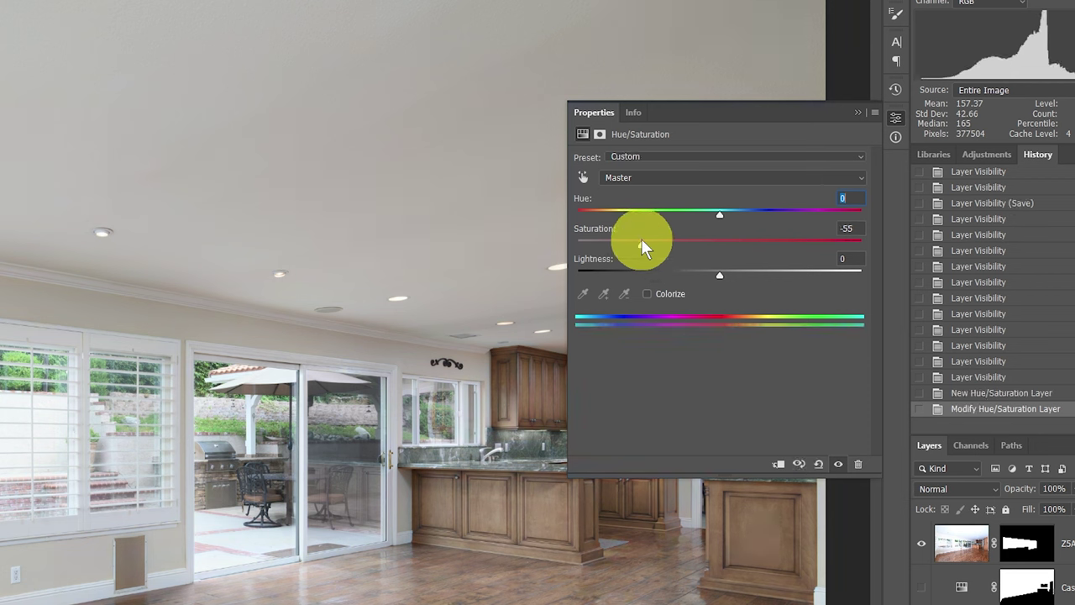
key(ctrl+z)
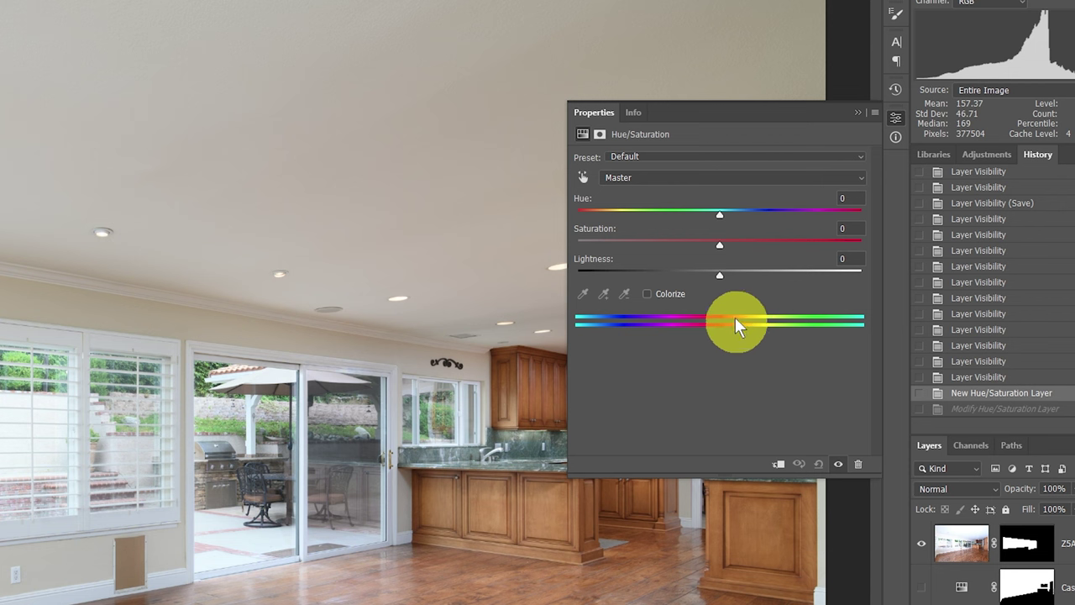
Target the Yellows in the Hue/Saturation adjustment and set their color range to 0°/20° and 55°\65°, using the color wheel as reference.
click(669, 180)
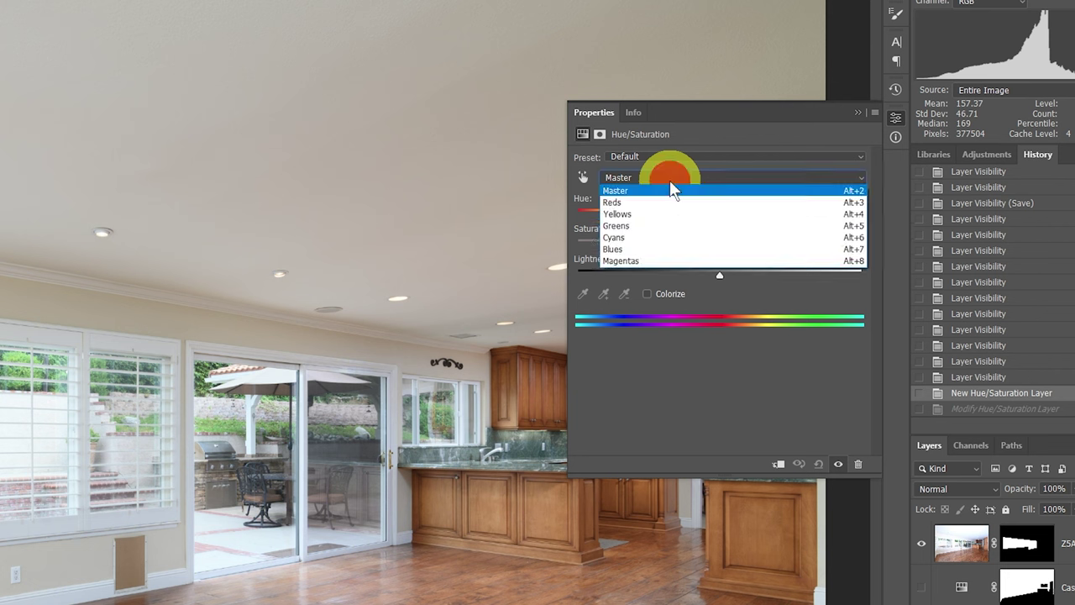
click(641, 215)
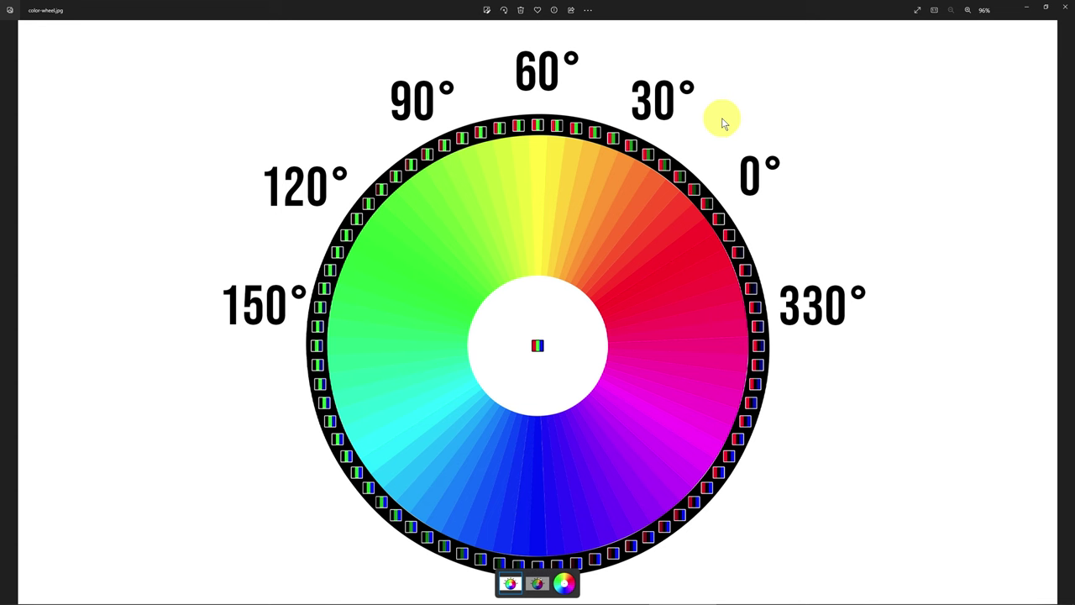
key(Right)
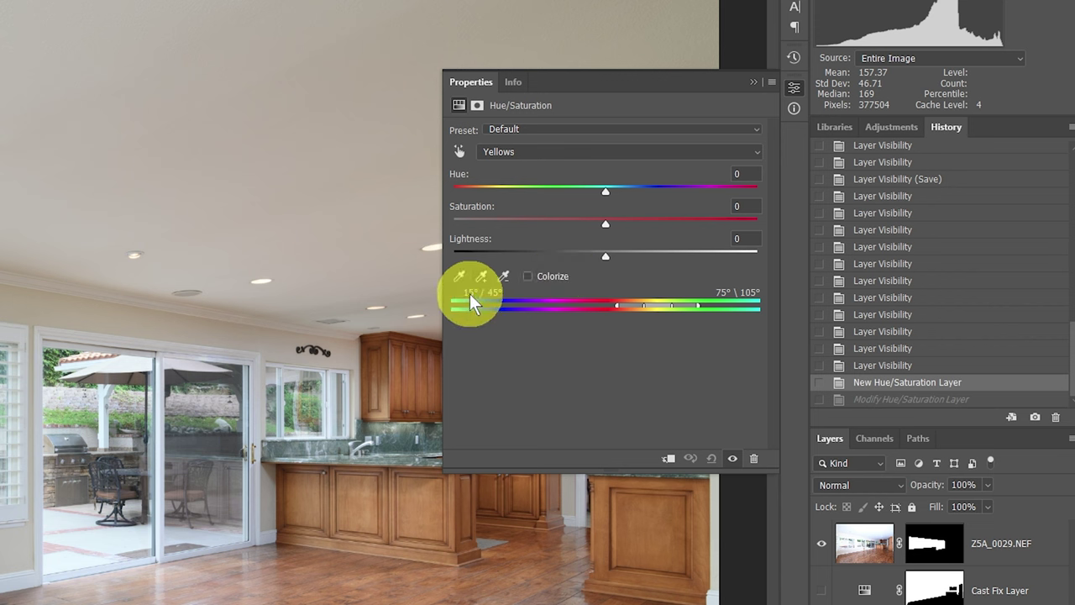
click(616, 306)
mouse_move(620, 305)
mouse_down()
mouse_move(631, 307)
mouse_move(605, 305)
mouse_up()
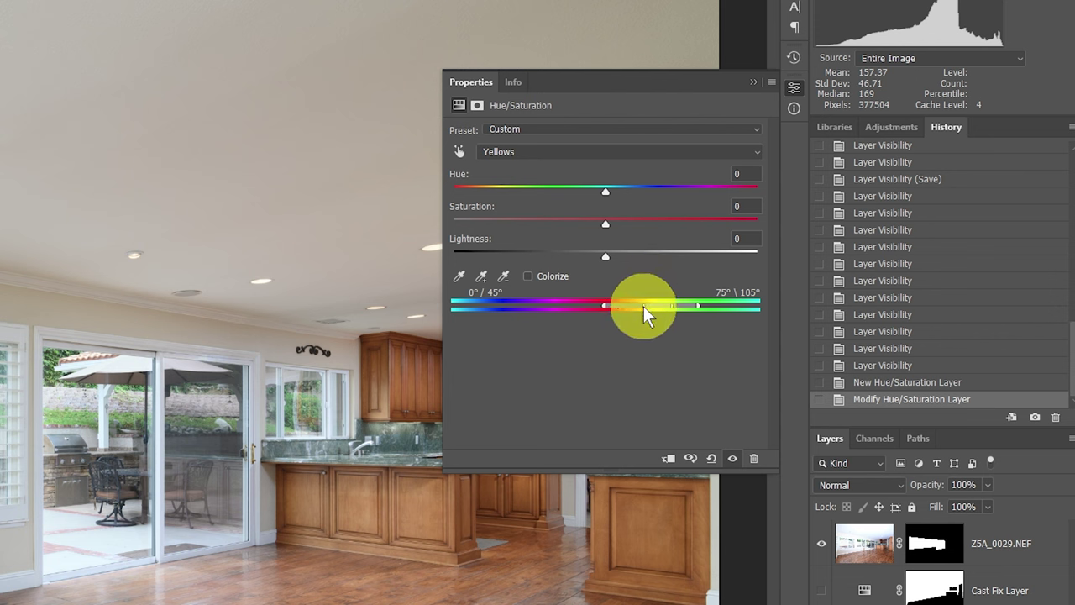
drag(643, 306, 622, 306)
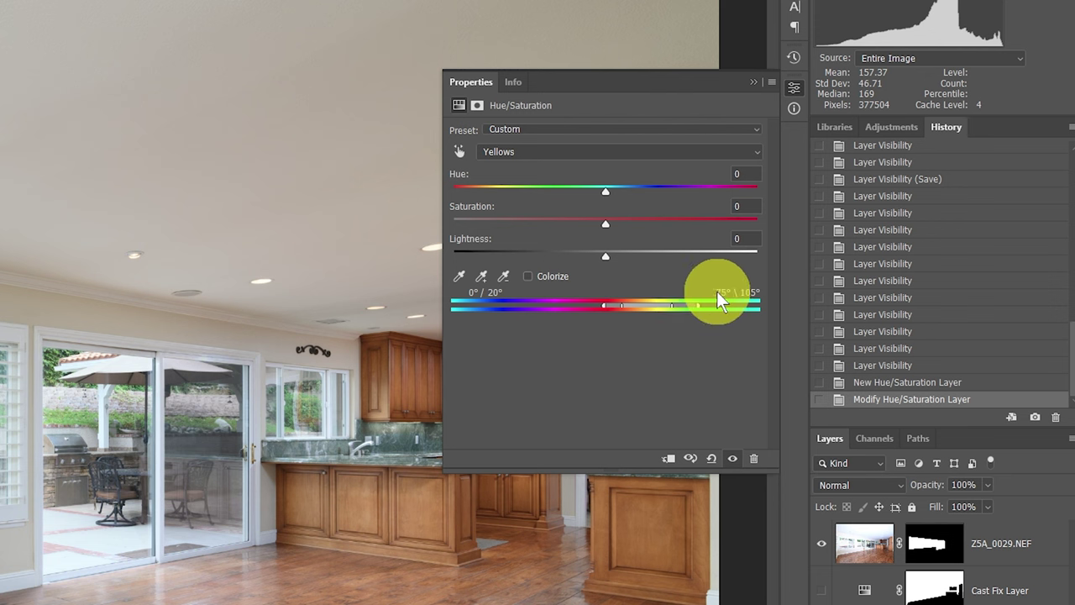
drag(718, 300, 674, 310)
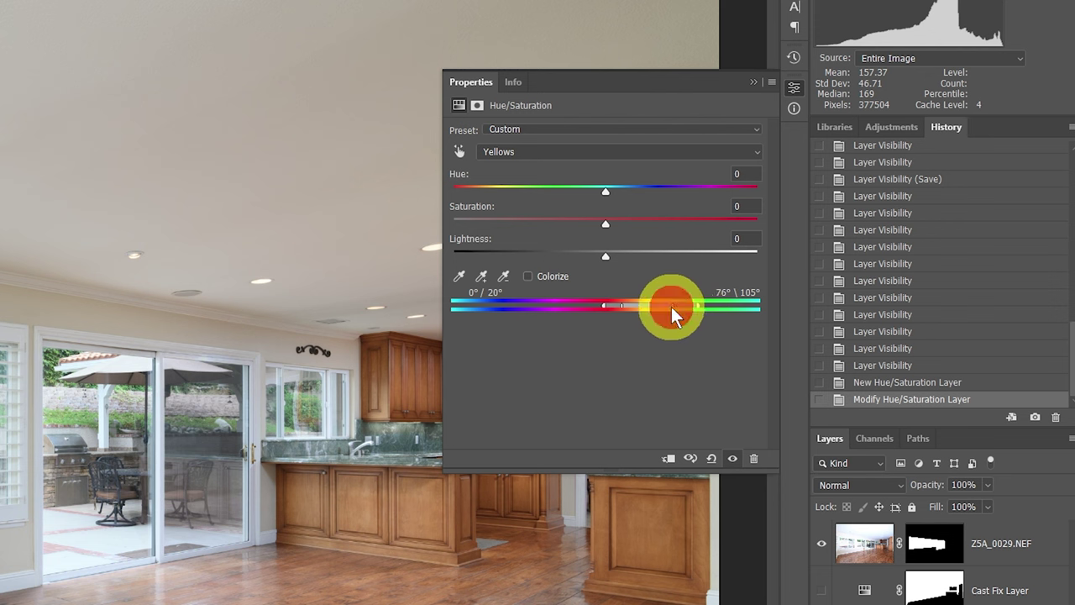
drag(669, 306, 654, 305)
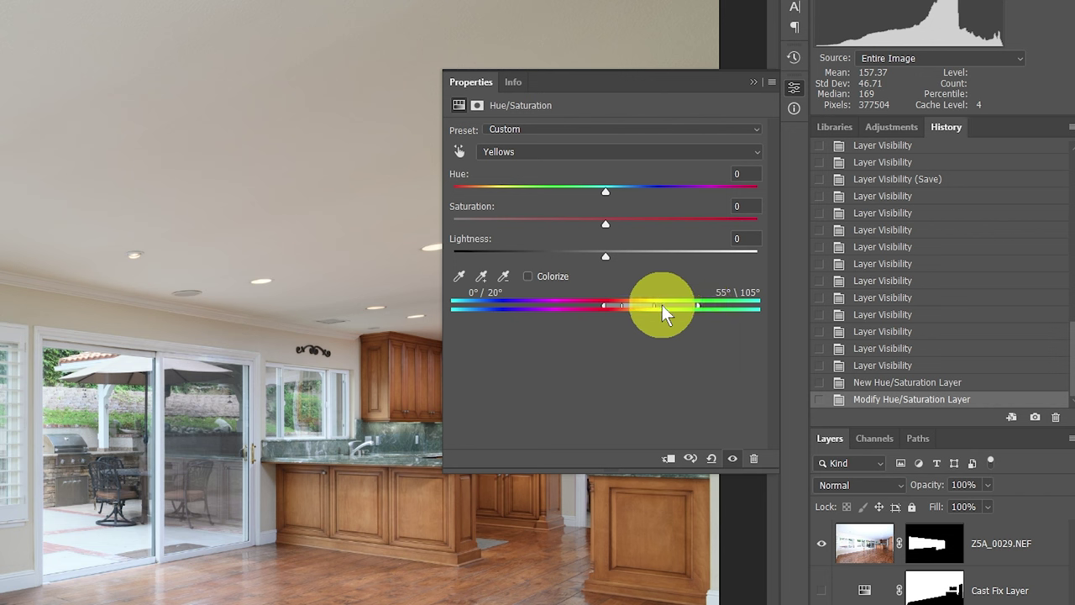
drag(697, 306, 662, 308)
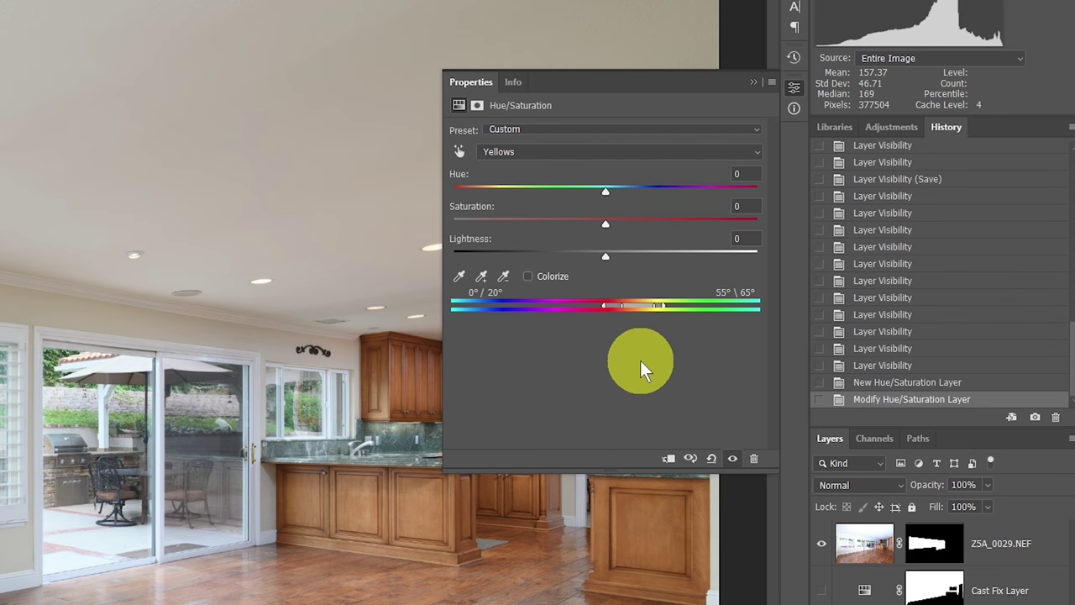
key(alt+Tab)
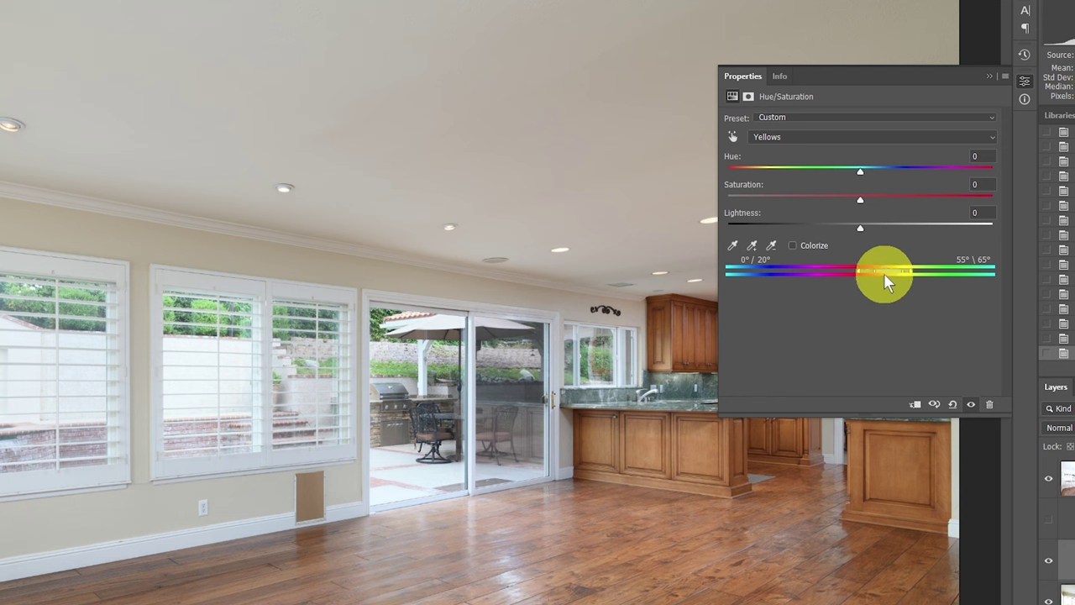
Set the saturation of the Yellows range to -45 in the Cast Fix adjustment and close its settings.
drag(858, 200, 800, 201)
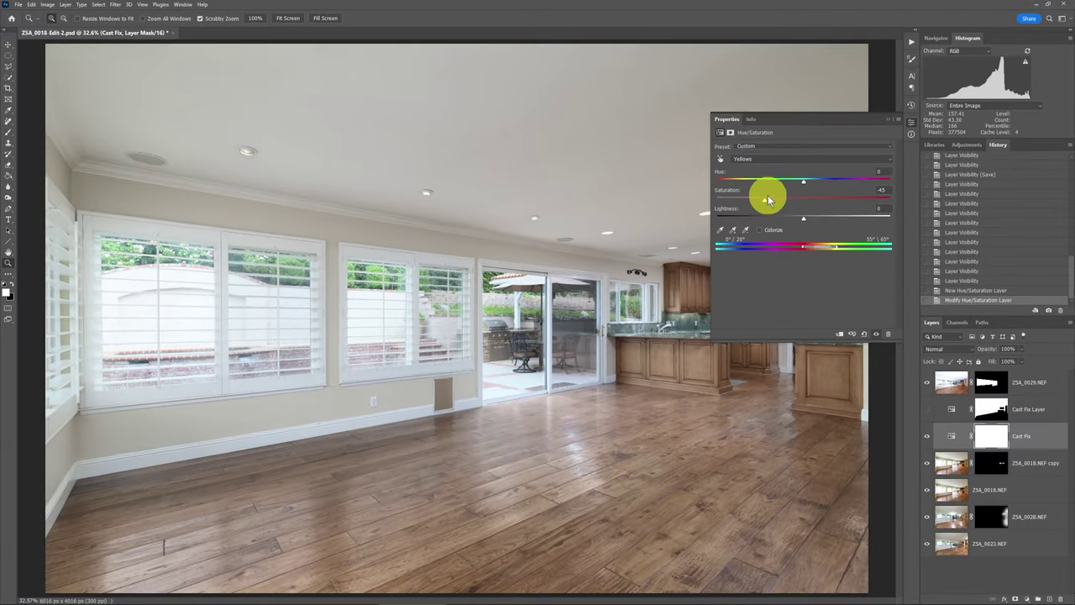
drag(764, 207, 764, 206)
click(889, 119)
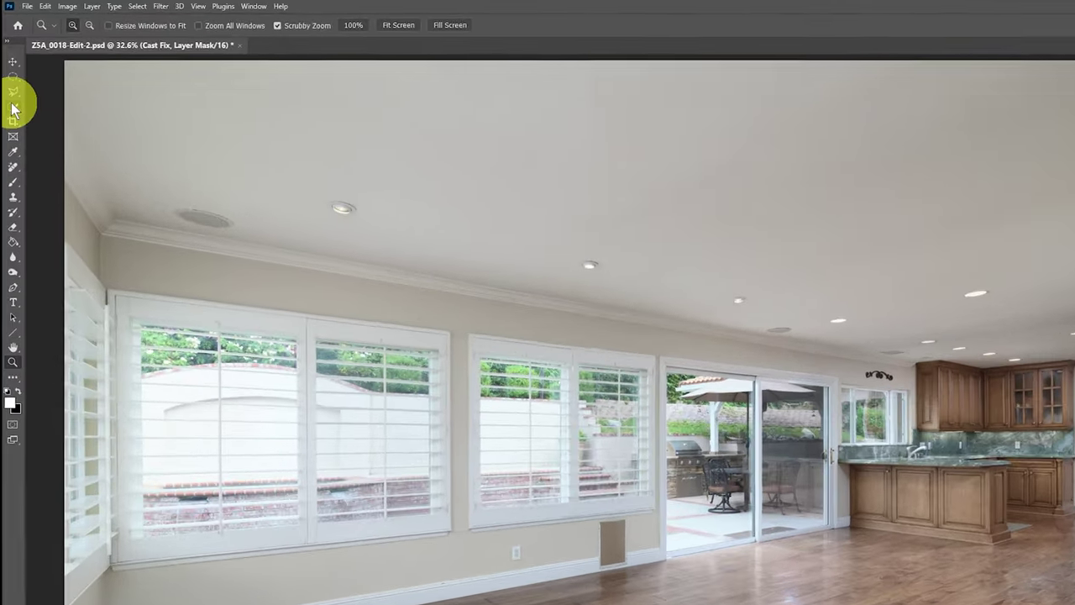
Use the Quick Selection tool to select the wood floor and lower cabinets and clear them from the Cast Fix mask.
click(8, 77)
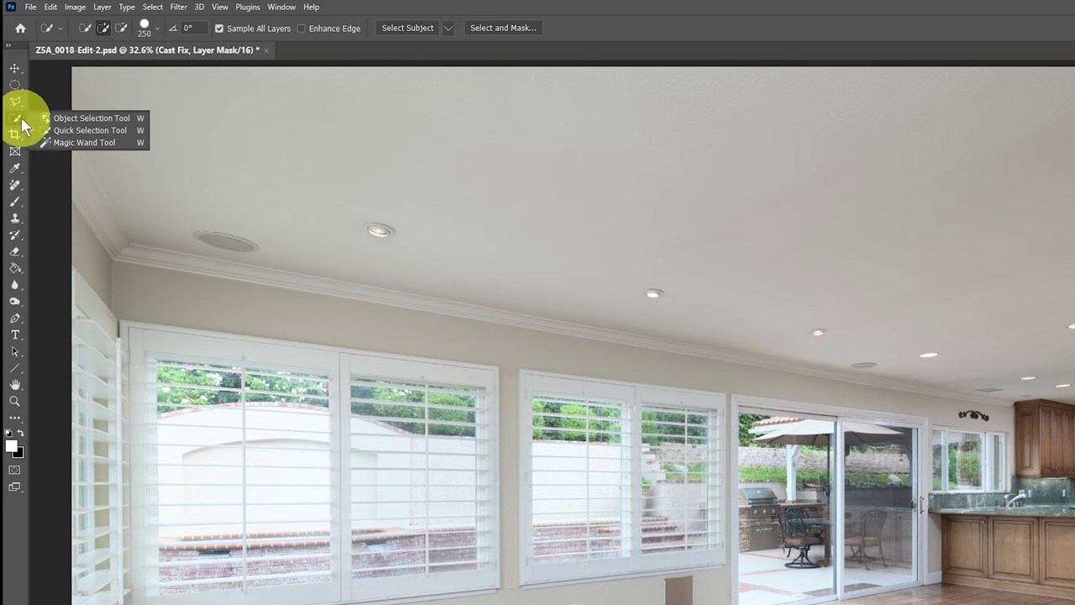
click(75, 131)
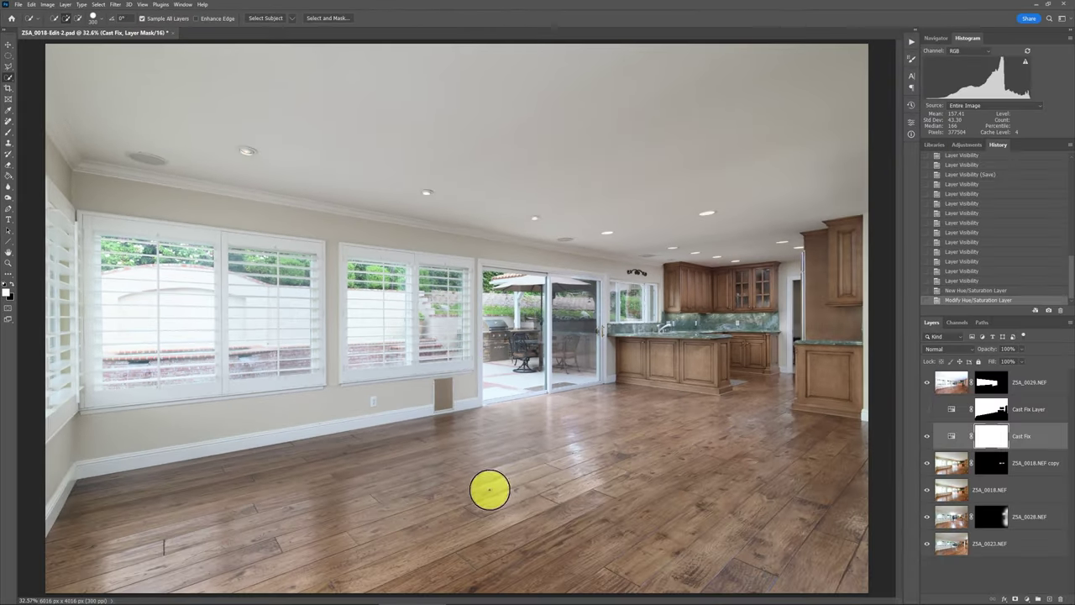
click(563, 501)
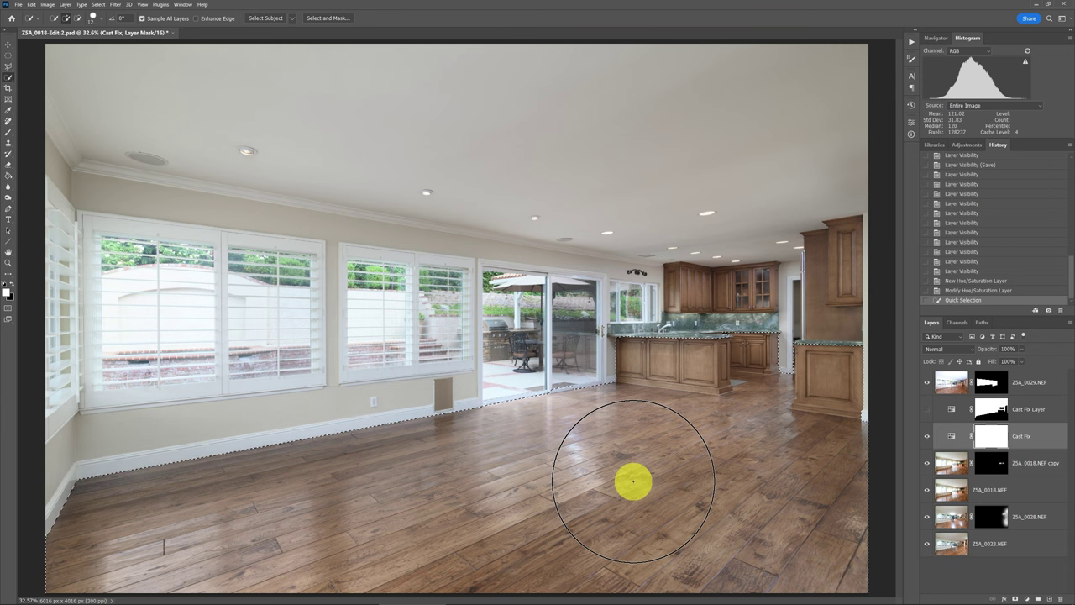
key(Delete)
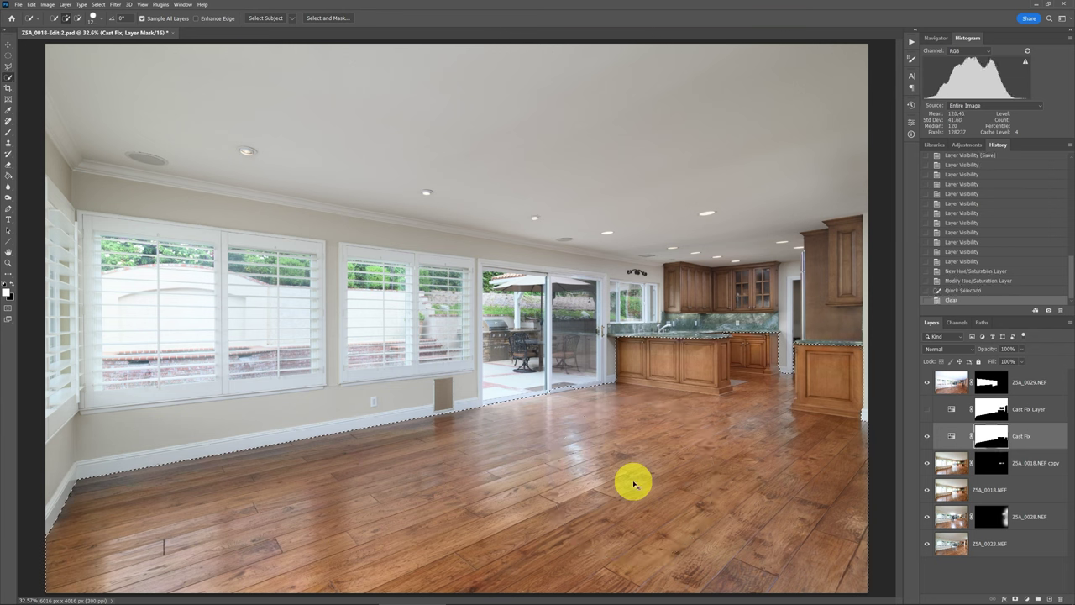
key(ctrl+d)
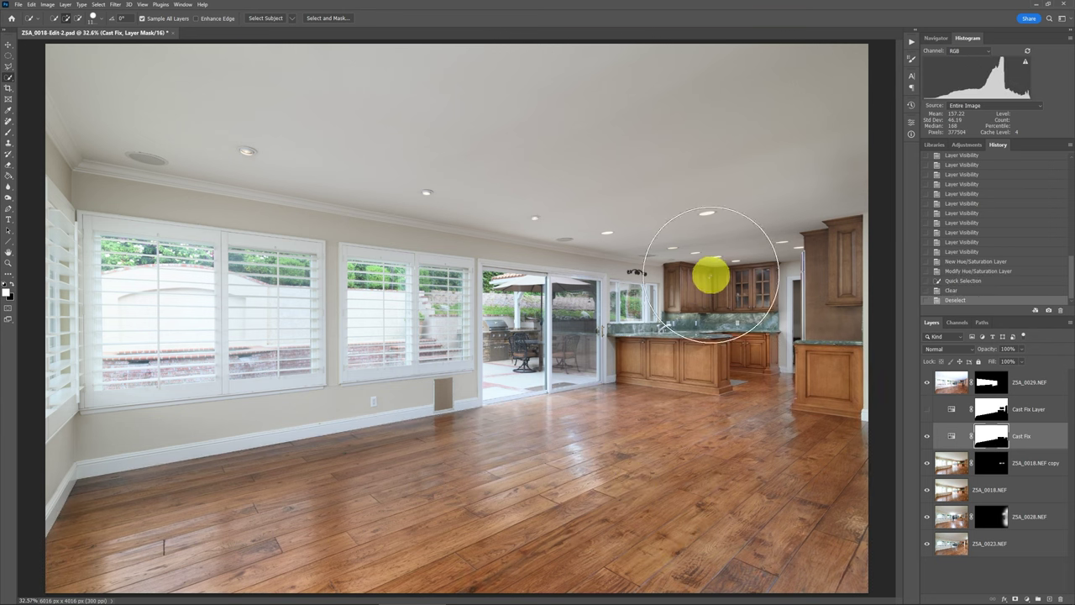
Quick-select the upper kitchen cabinets and the tall cabinet beside the doorway and clear both areas from the Cast Fix mask.
click(713, 297)
drag(712, 296, 756, 305)
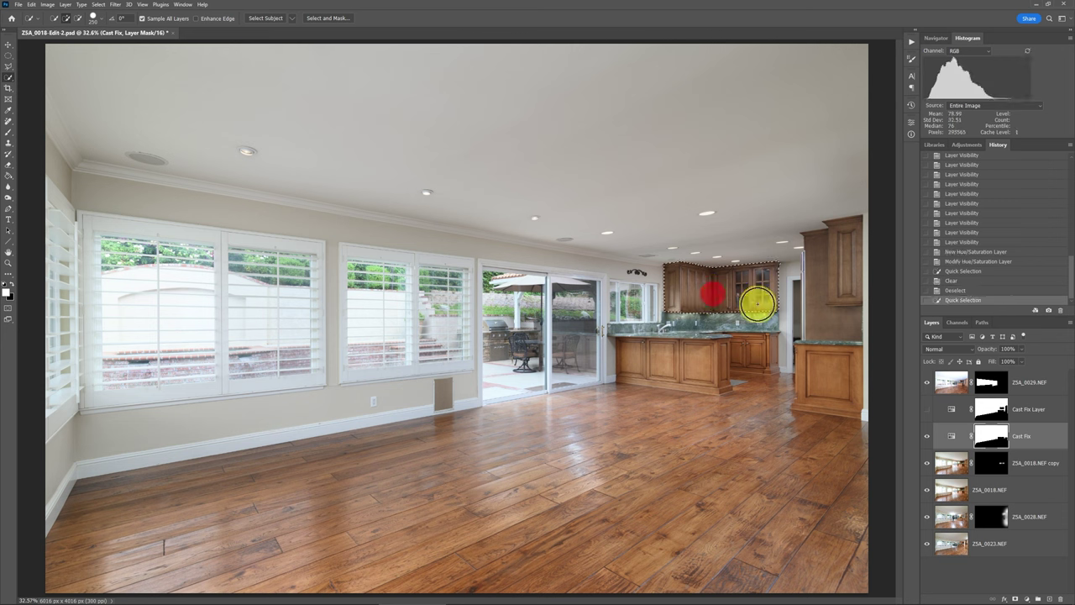
key(Delete)
key(ctrl+d)
drag(817, 278, 850, 294)
key(Delete)
key(ctrl+d)
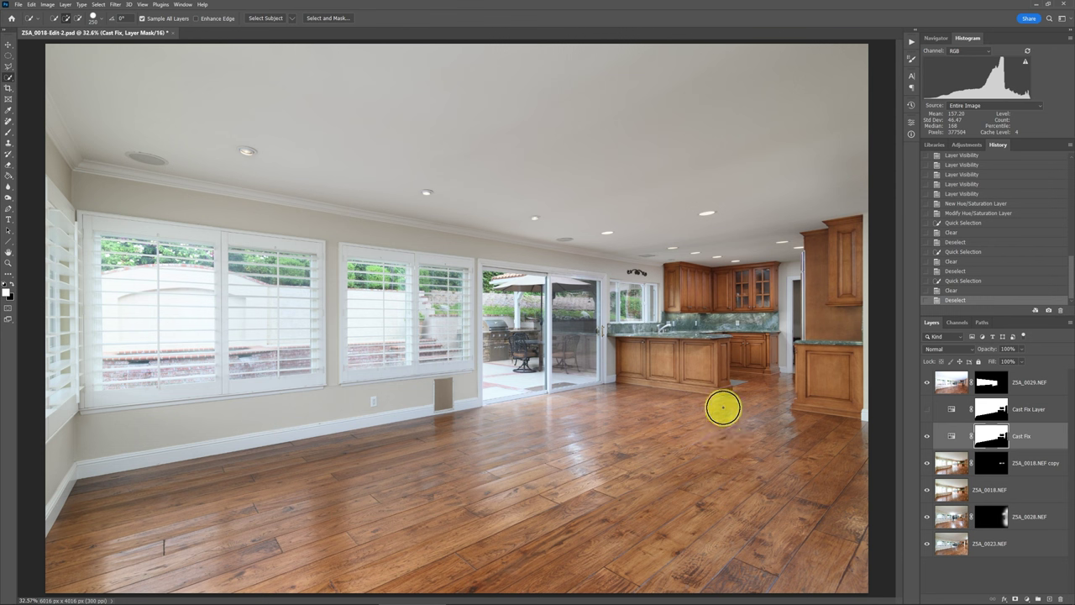
Compare the room with the masked Cast Fix layer hidden and shown.
click(927, 438)
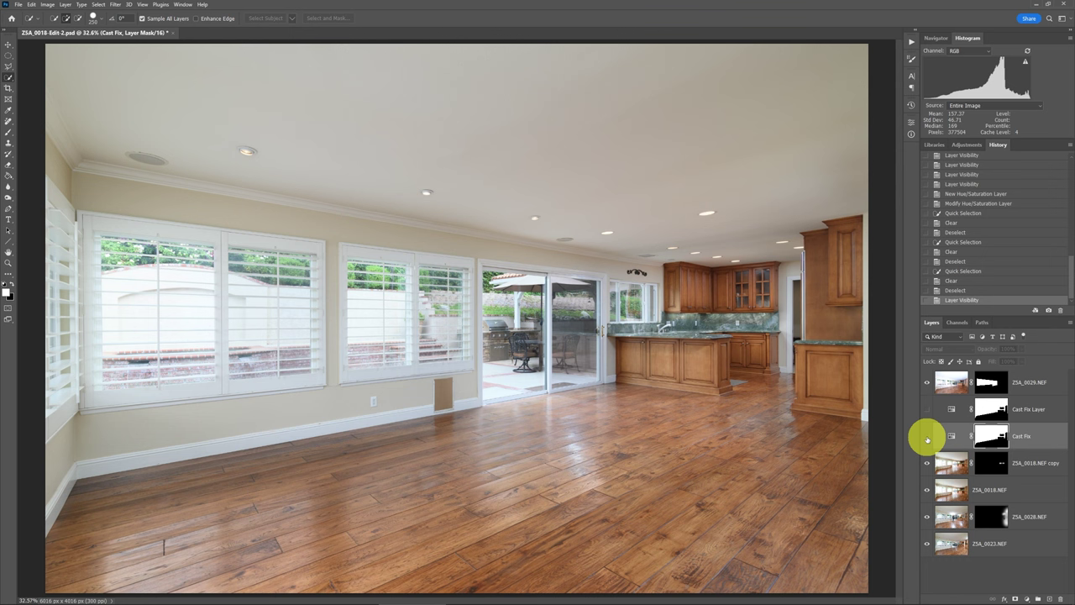
click(927, 437)
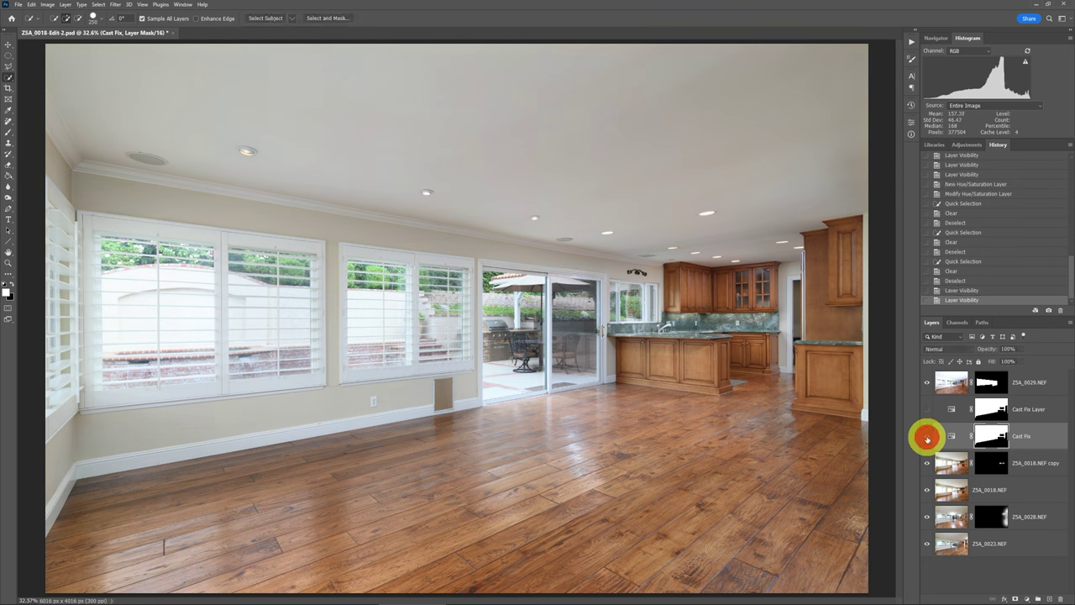
click(927, 437)
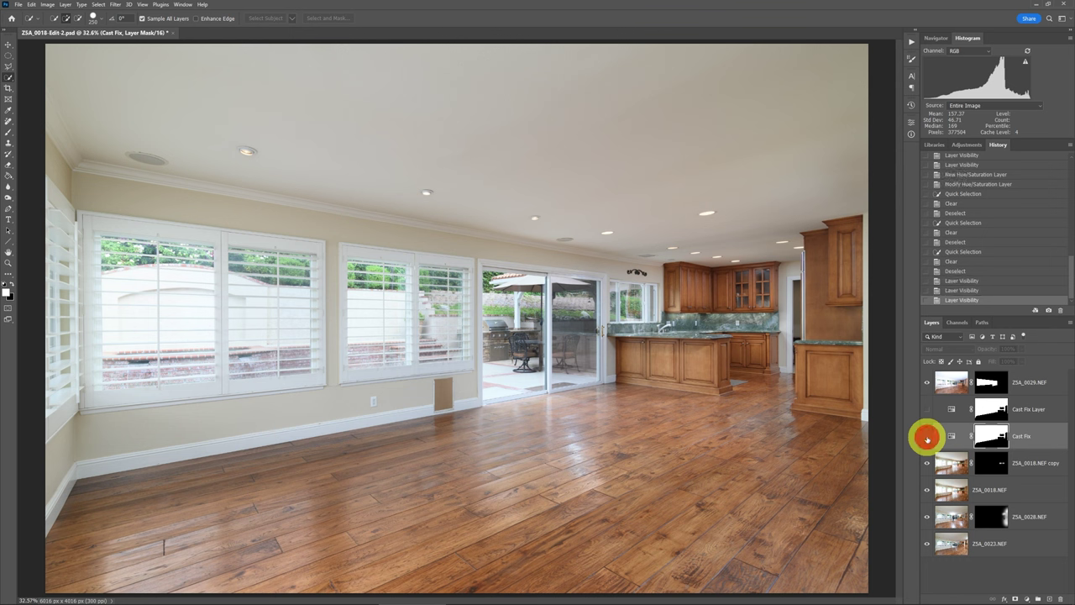
click(927, 438)
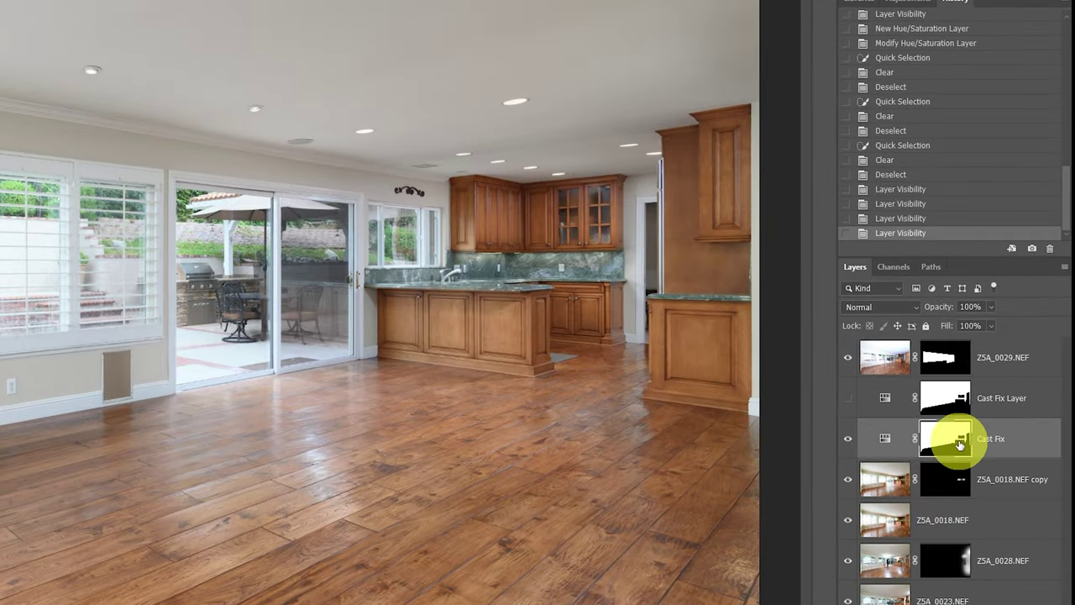
Try a 68% fill on the Cast Fix layer and step back to the preceding history state.
click(992, 327)
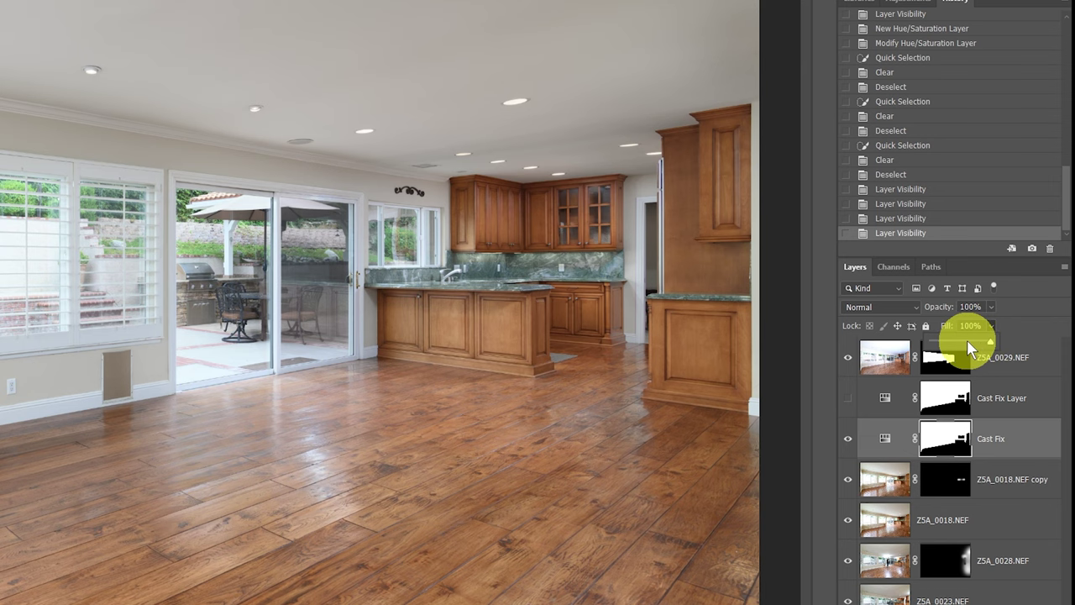
click(968, 340)
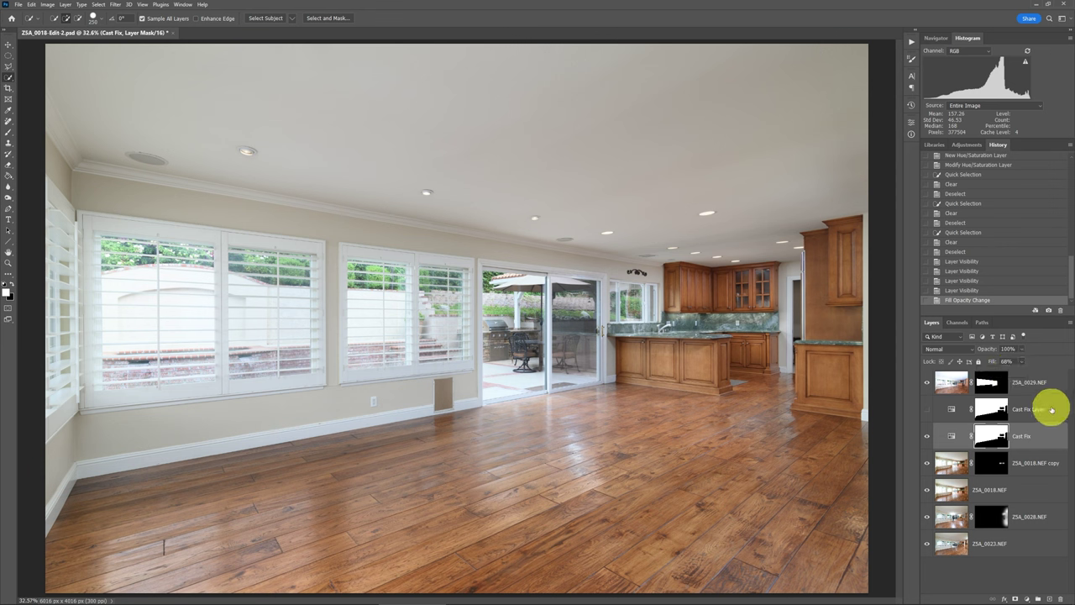
click(966, 292)
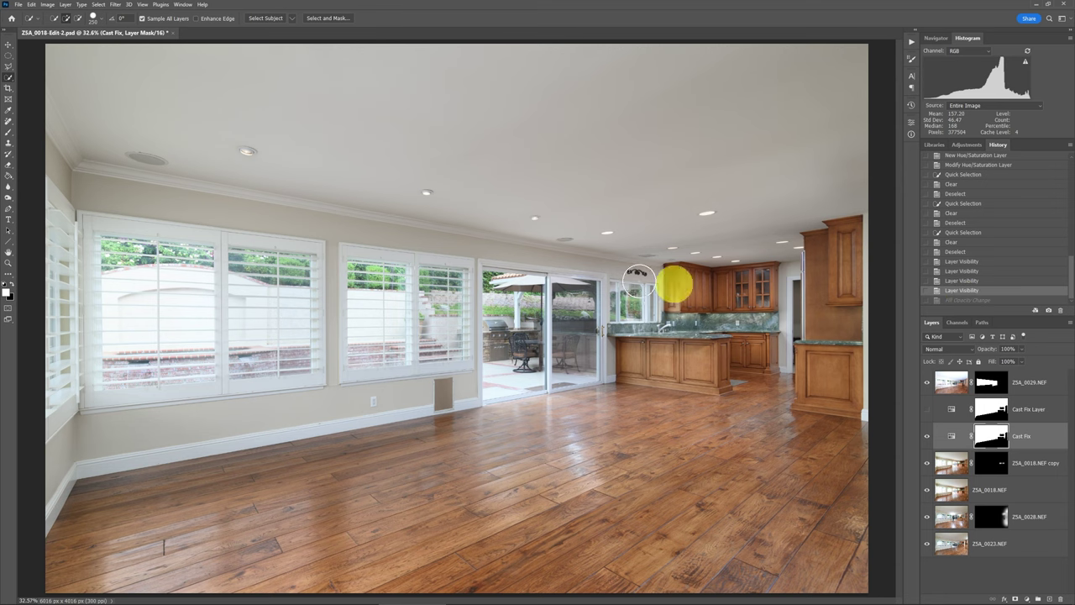
Reduce the Cast Fix layer's fill to 68% and compare it with the previous history state close up around the sliding door.
click(604, 271)
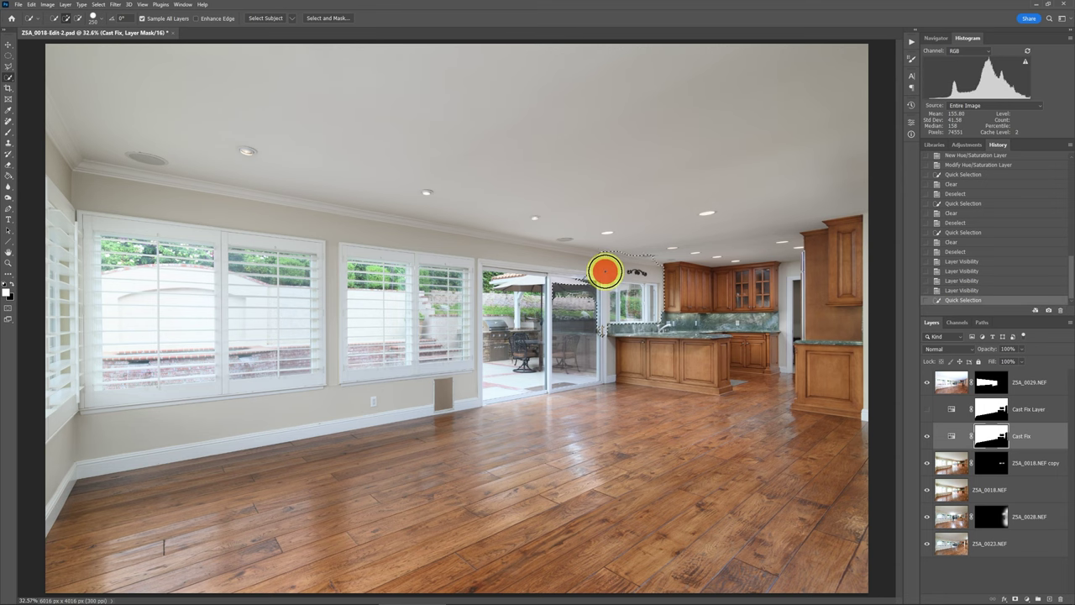
key(ctrl+z)
key(z)
click(604, 270)
click(605, 270)
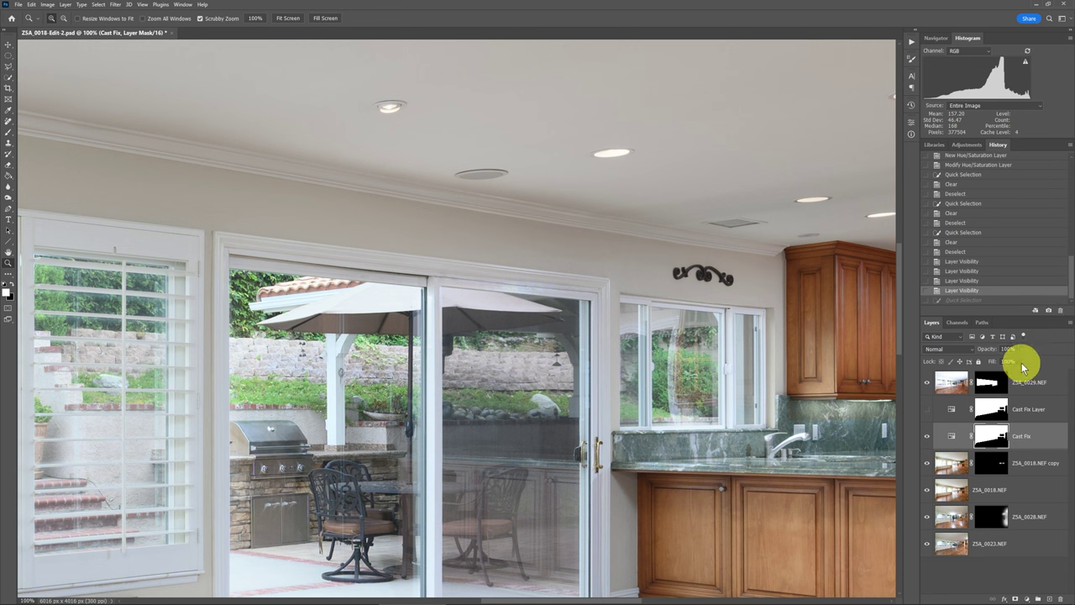
drag(1021, 364, 1015, 377)
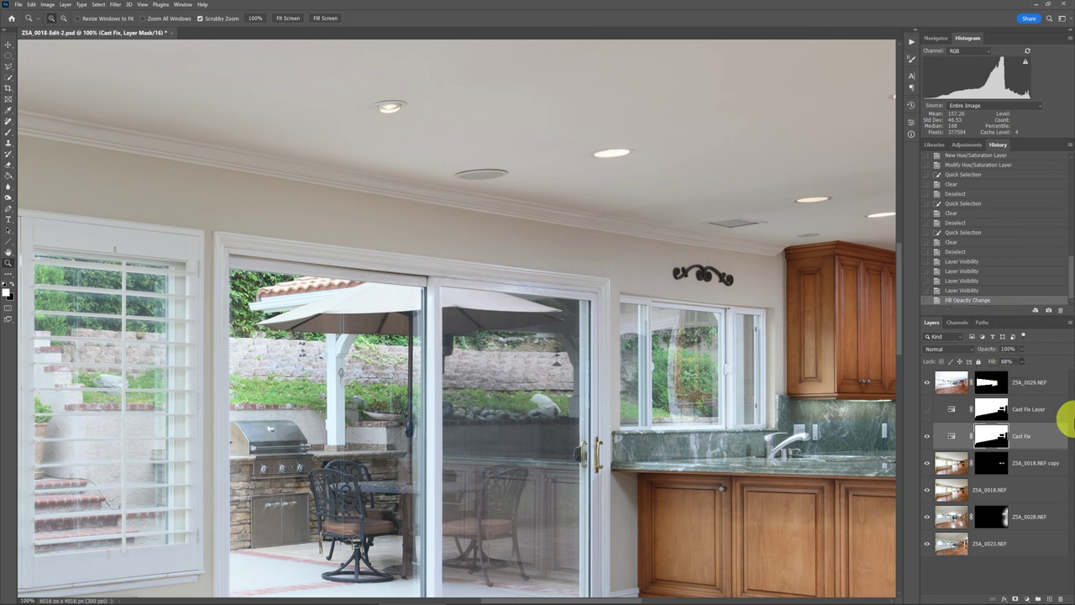
click(962, 290)
click(960, 301)
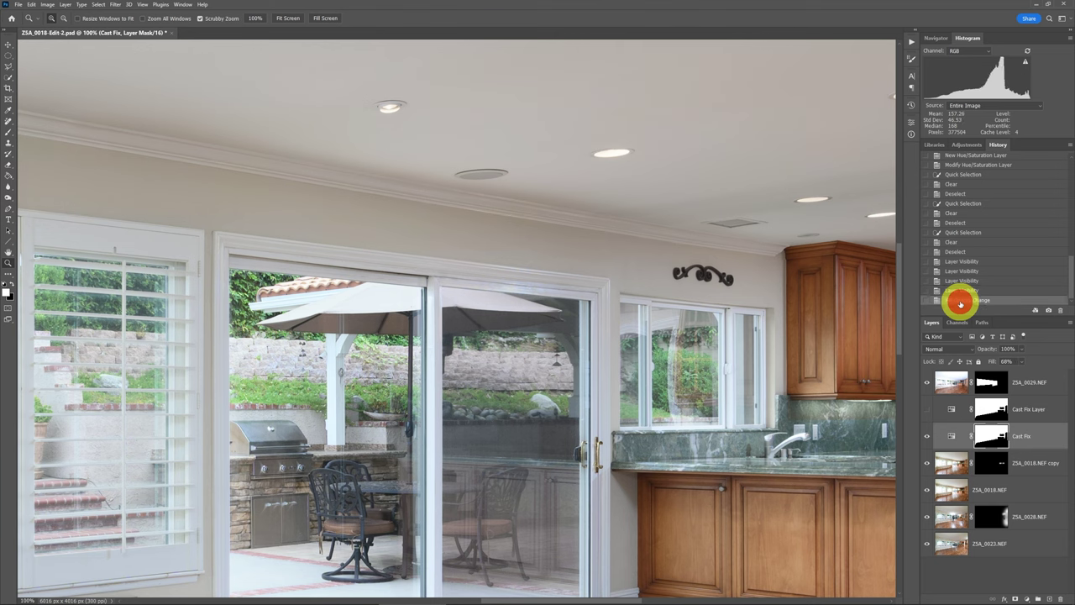
Return the Cast Fix layer's opacity and fill to 100% with the whole room in view.
key(ctrl+0)
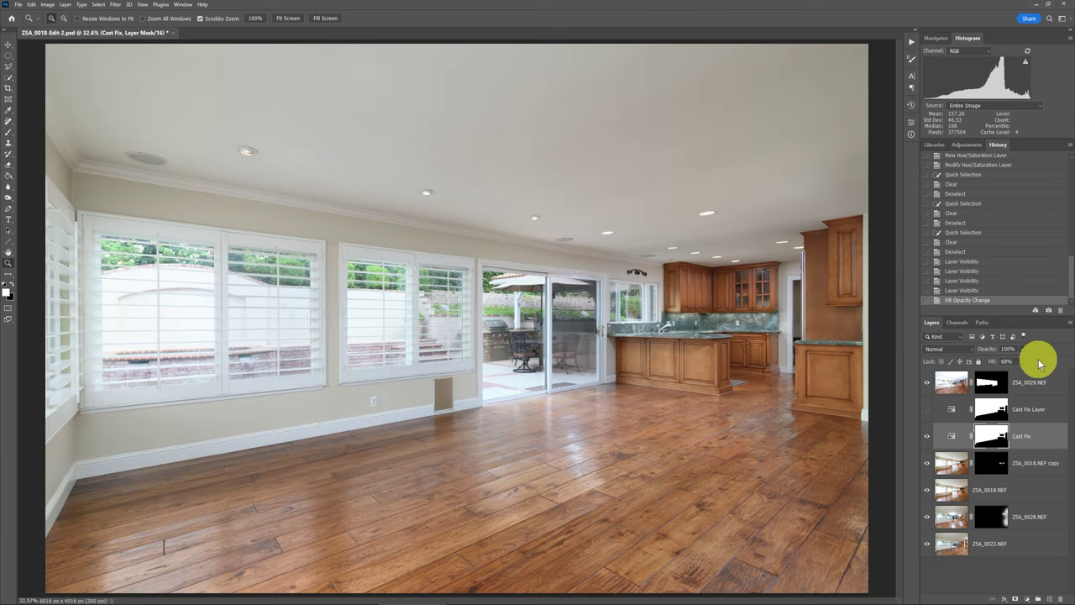
key(v)
key(0)
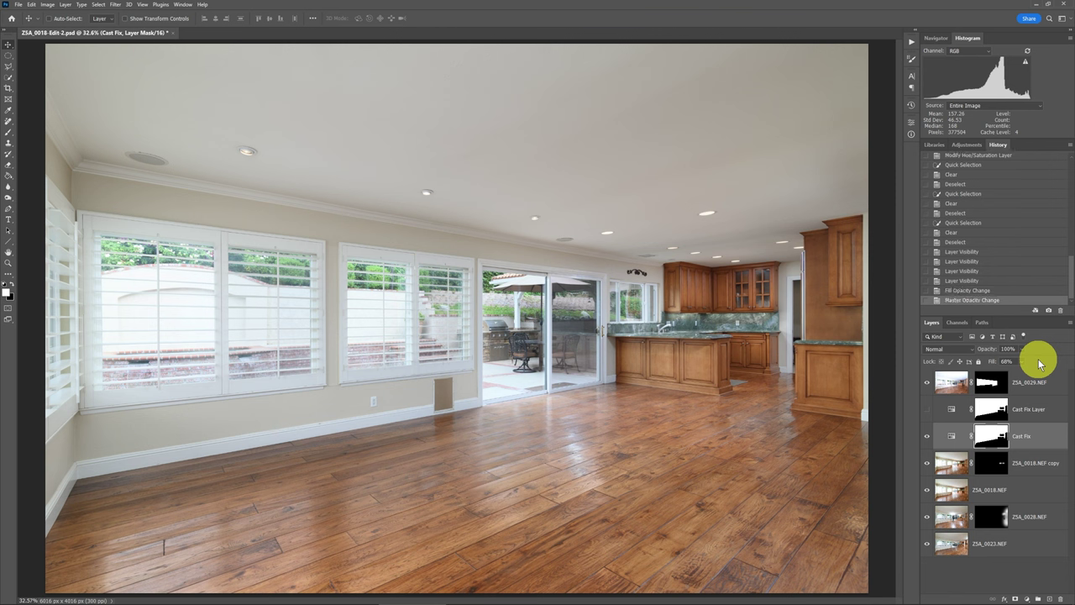
key(shift+0)
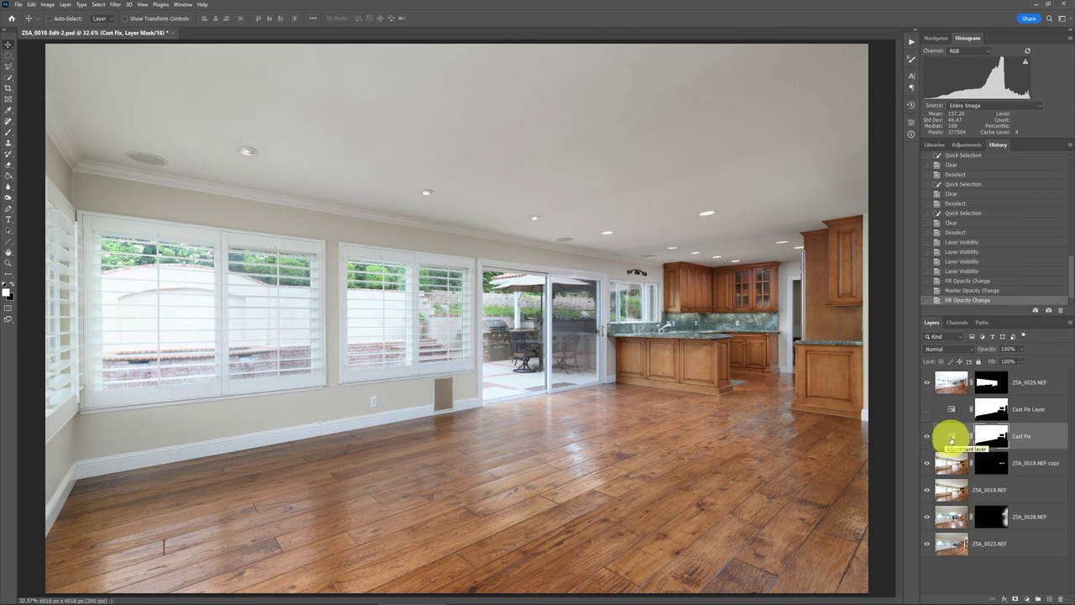
Review the Yellows color range and saturation settings of the Cast Fix adjustment, then close its settings.
double_click(951, 437)
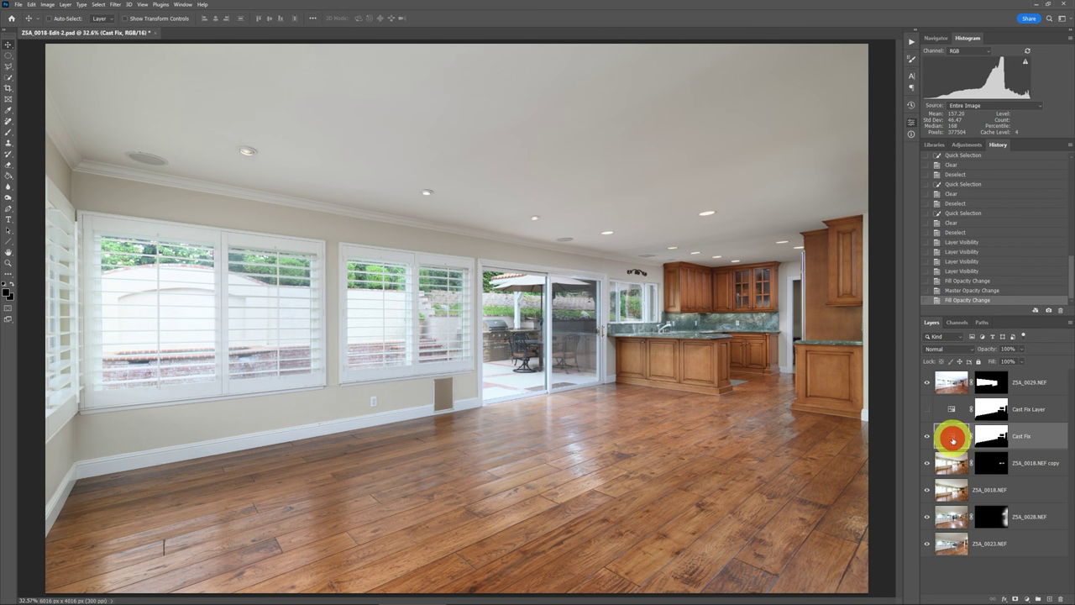
click(790, 160)
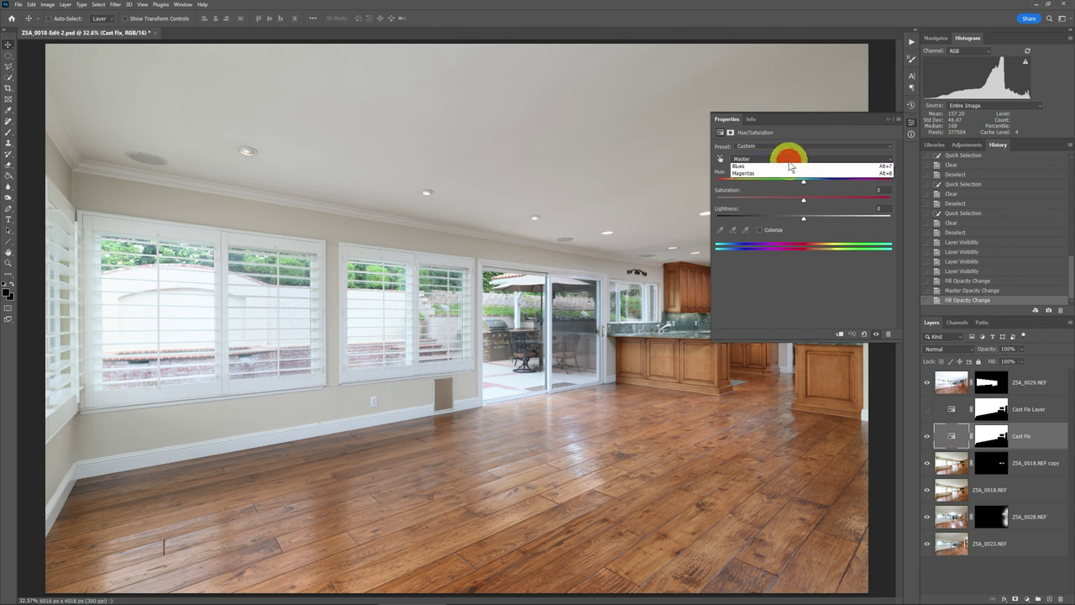
click(770, 179)
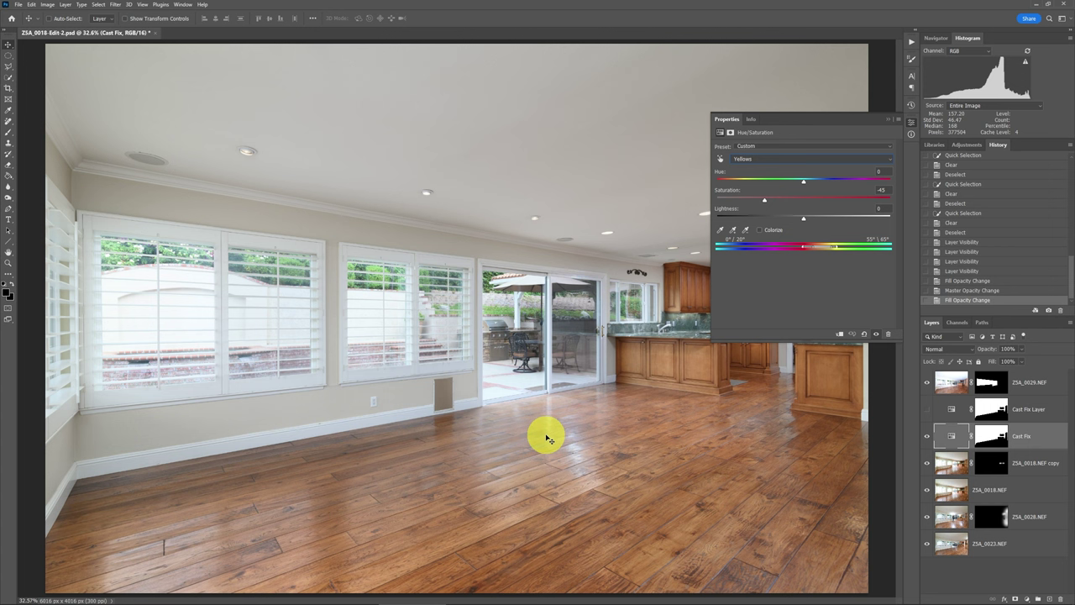
click(889, 119)
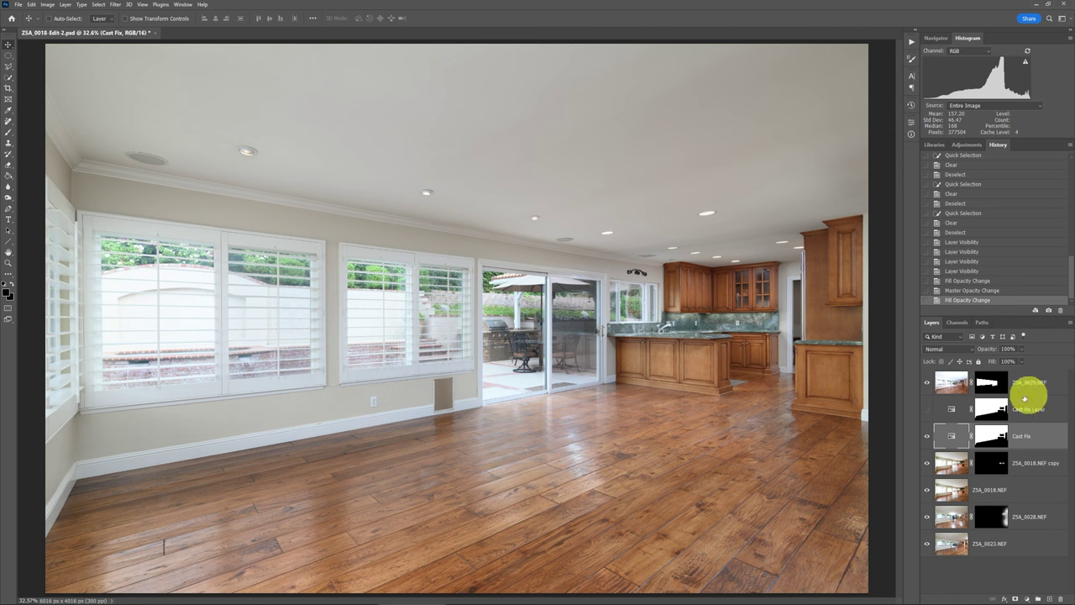
Hide the Cast Fix layer and make the Z5A_0018.NEF copy layer active.
click(927, 437)
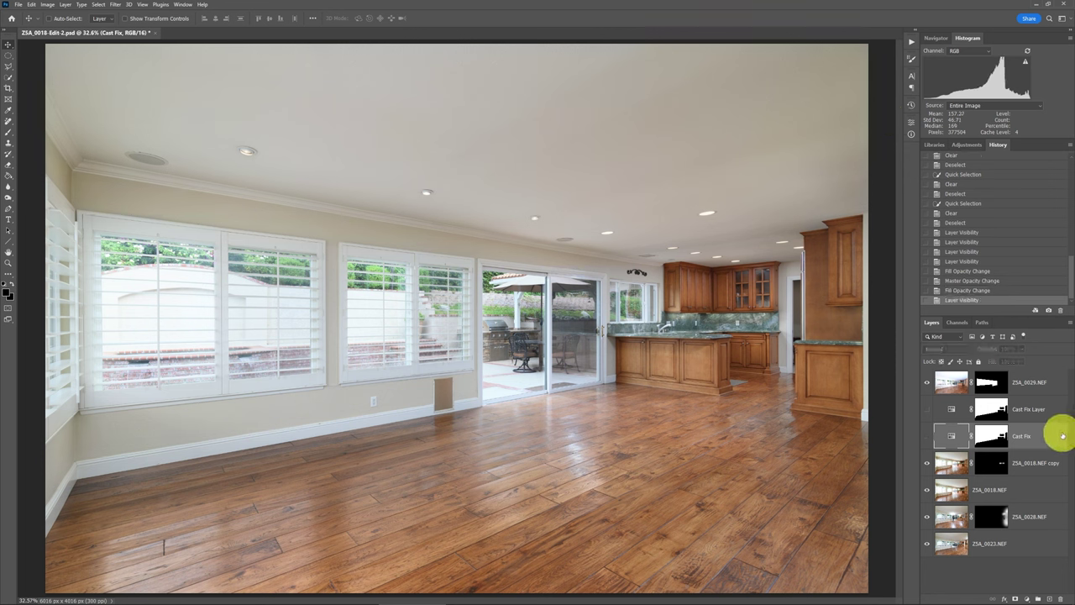
click(950, 461)
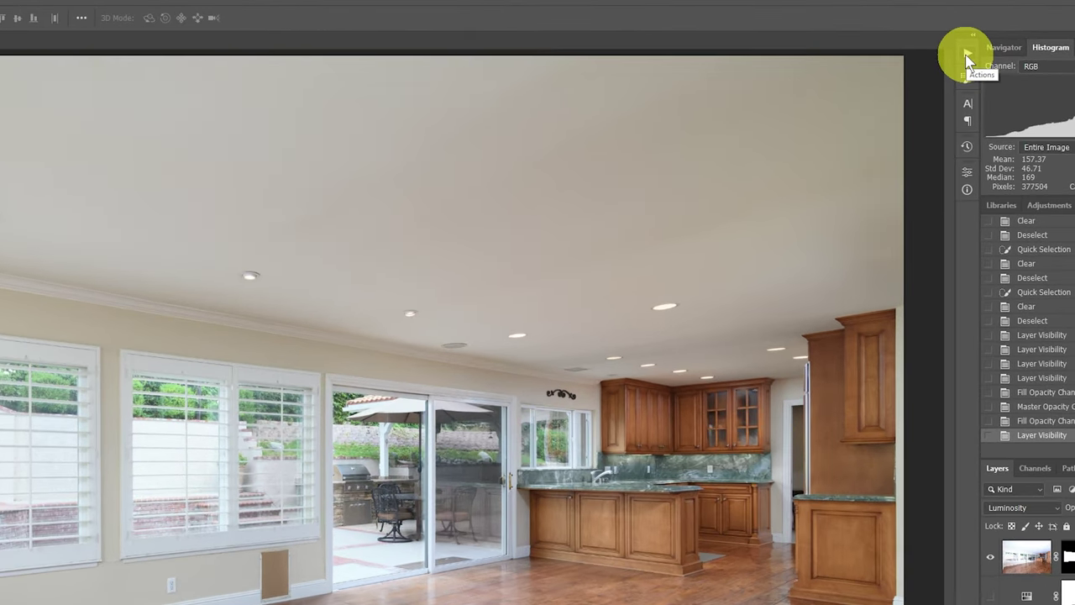
Show the recorded actions and delete the Cast Fix Yellow-Red action from the Tutorial Actions set.
click(967, 59)
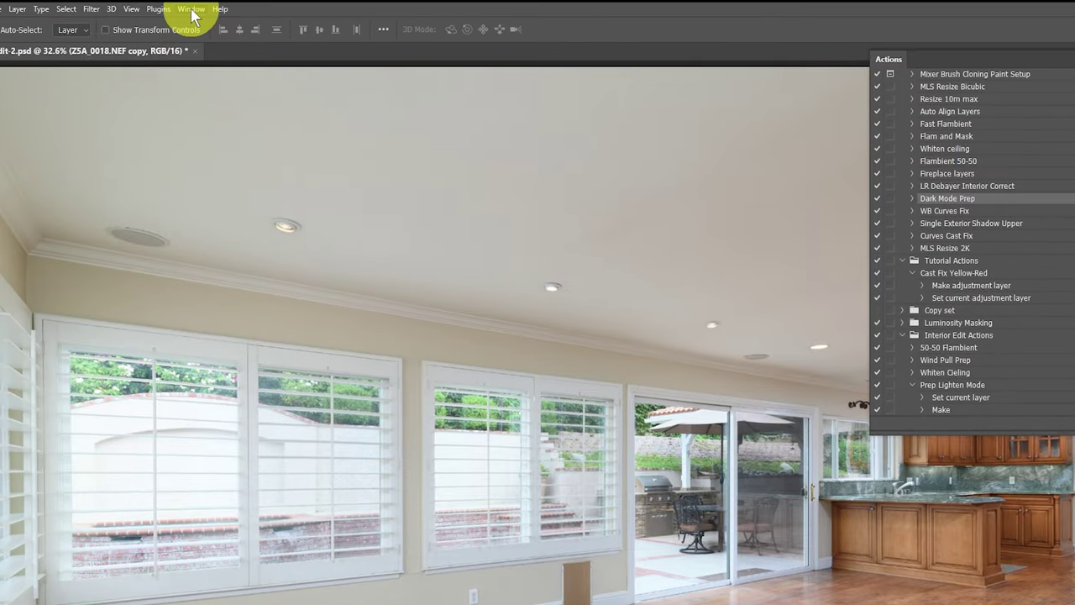
click(192, 9)
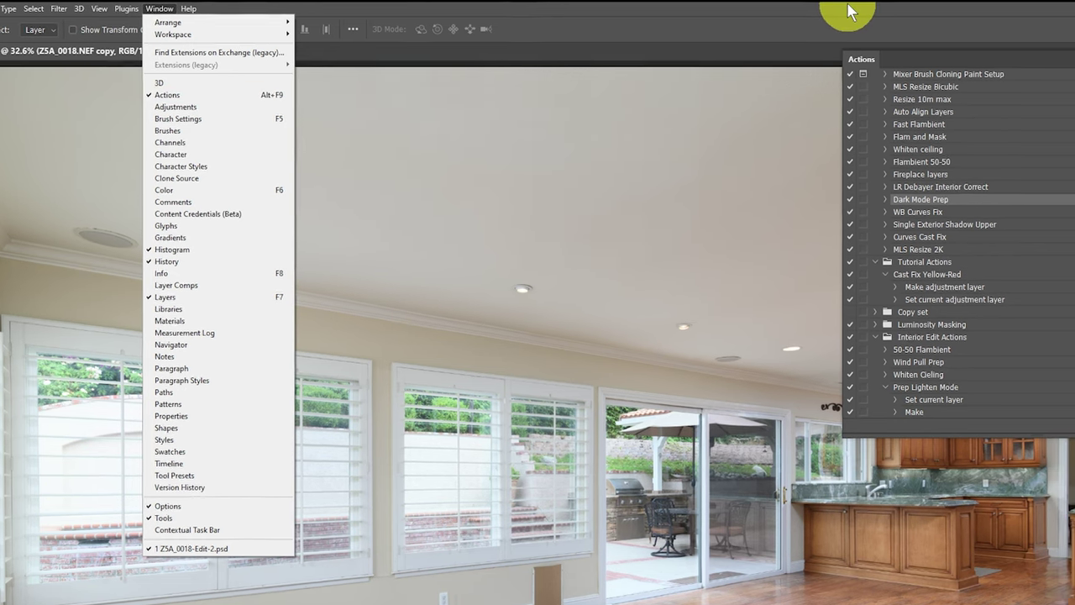
click(886, 26)
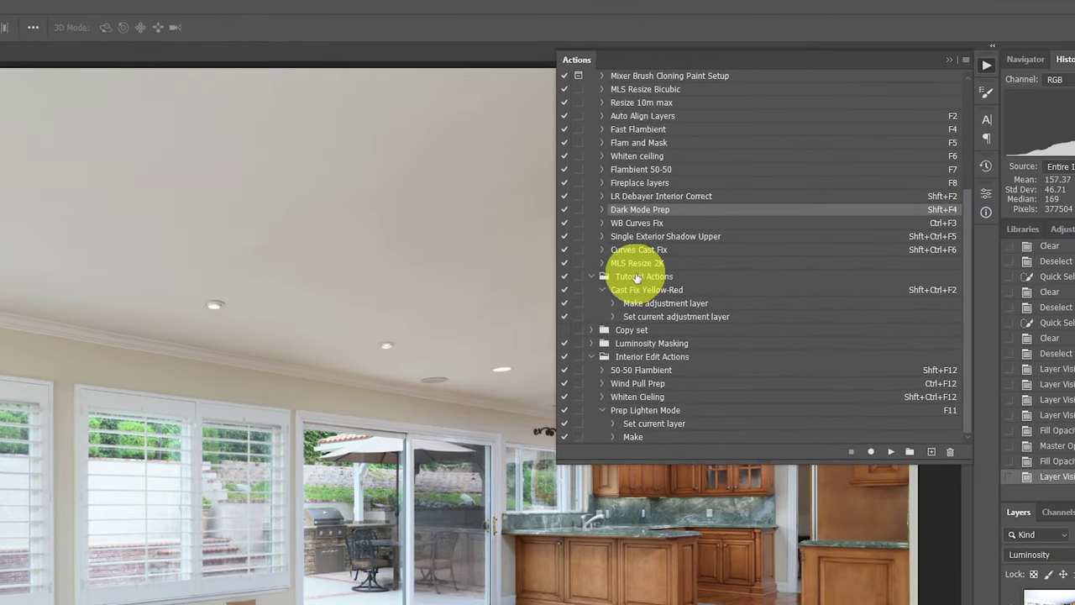
click(639, 276)
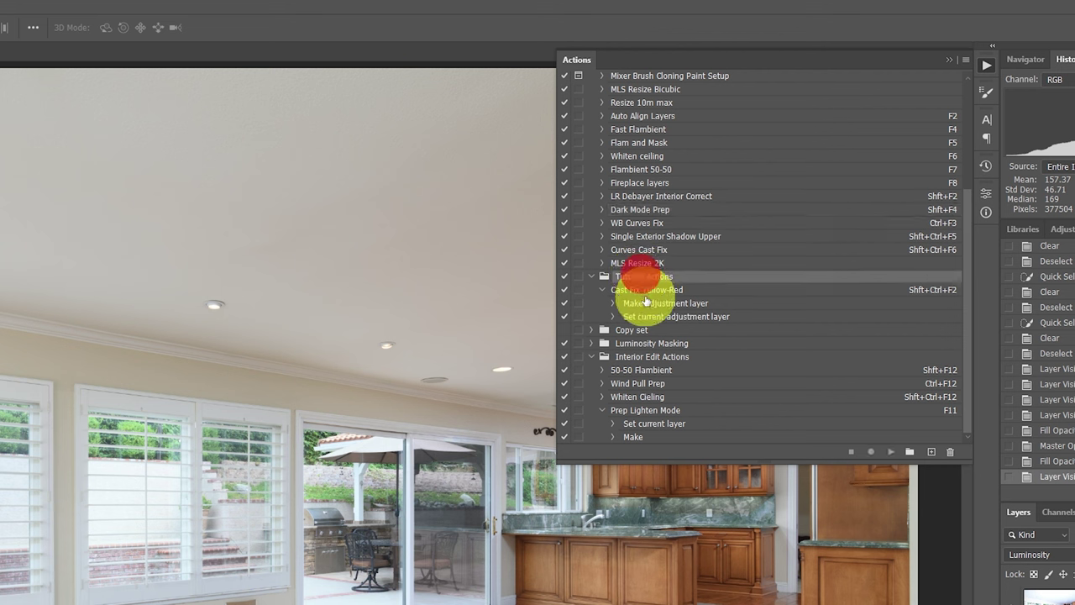
click(644, 289)
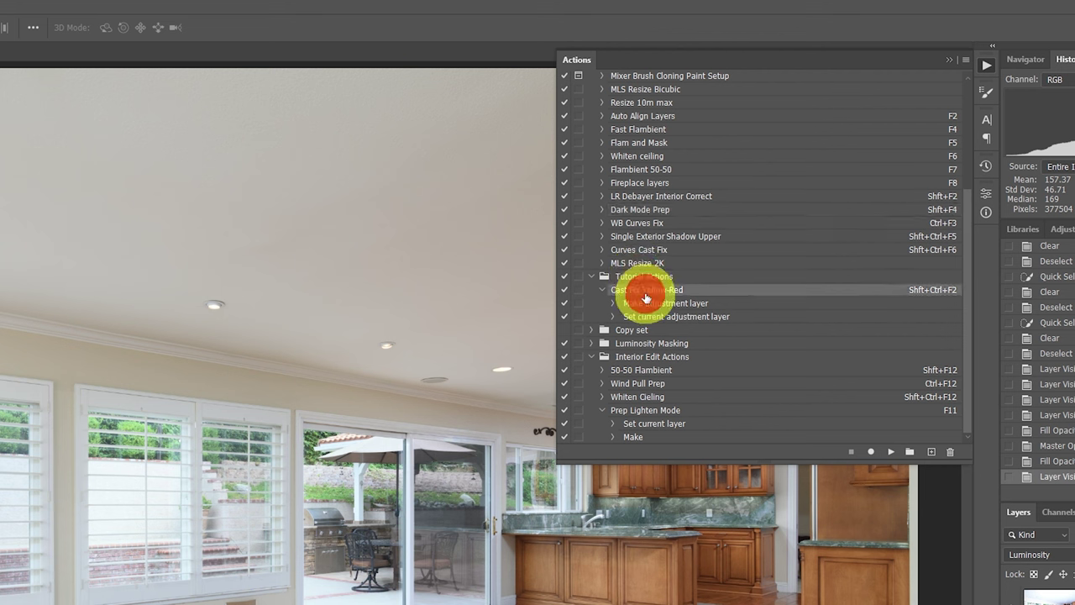
click(949, 452)
click(324, 353)
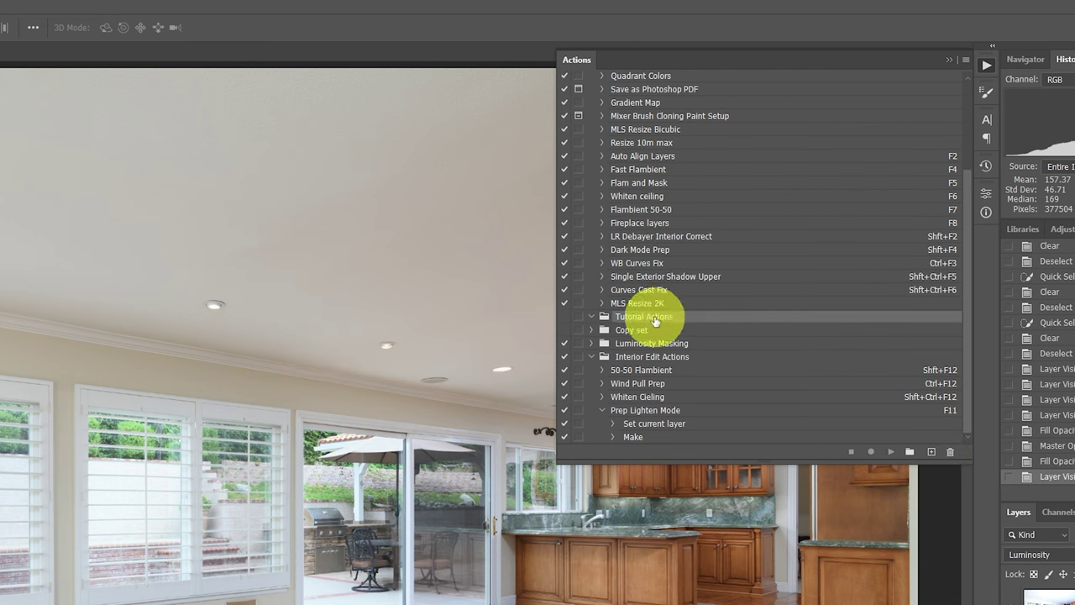
Start recording an action named Cast Fix Yellow in the Tutorial Actions set, assigned to function key F2 with Shift and Control.
click(931, 454)
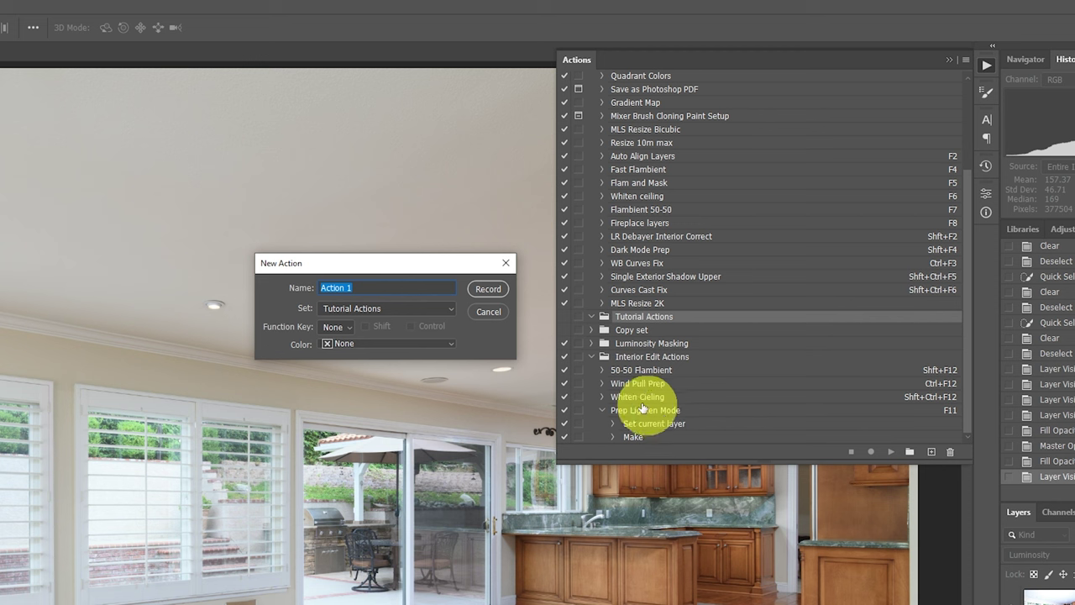
text(Cast Fix )
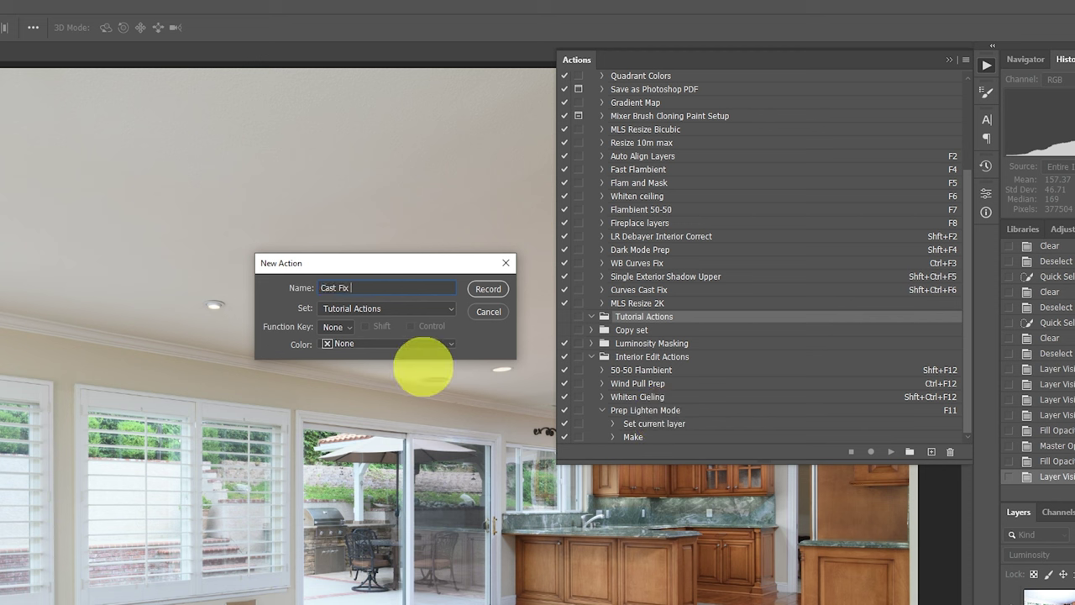
text(Yellow)
click(342, 327)
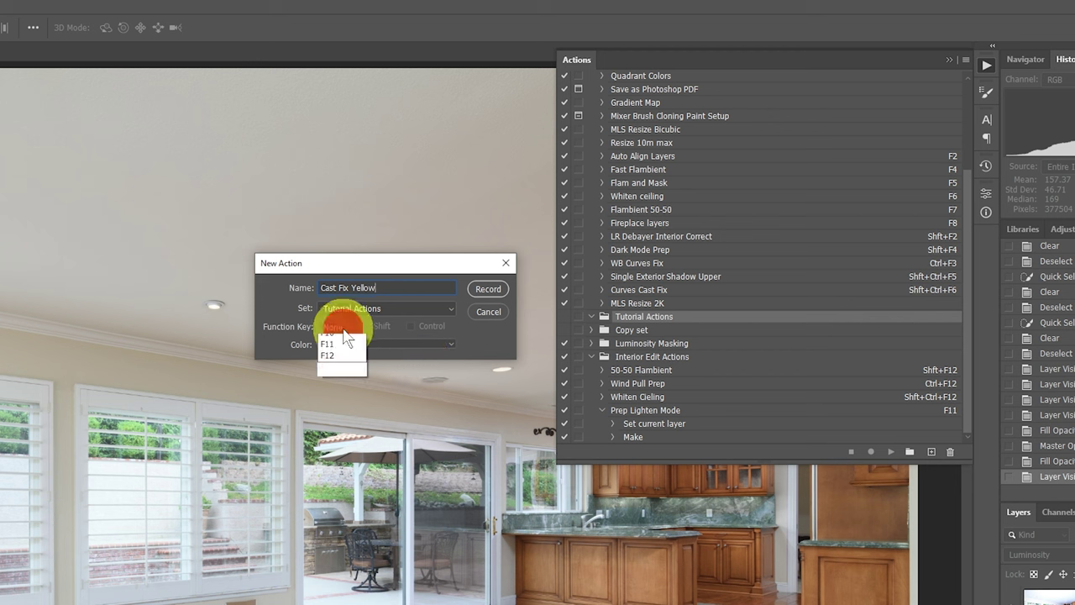
click(343, 365)
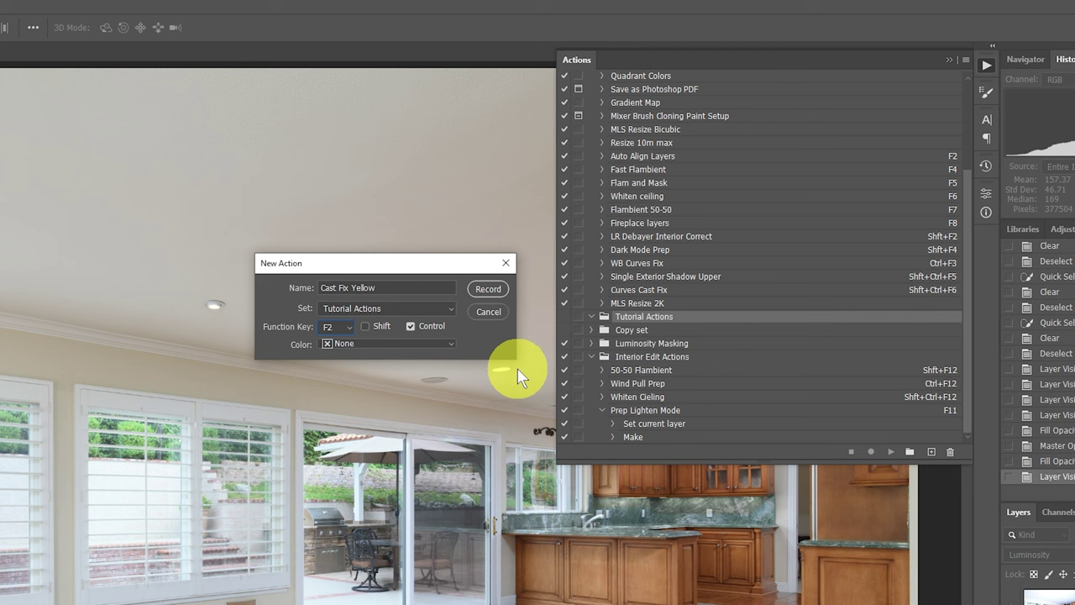
click(364, 327)
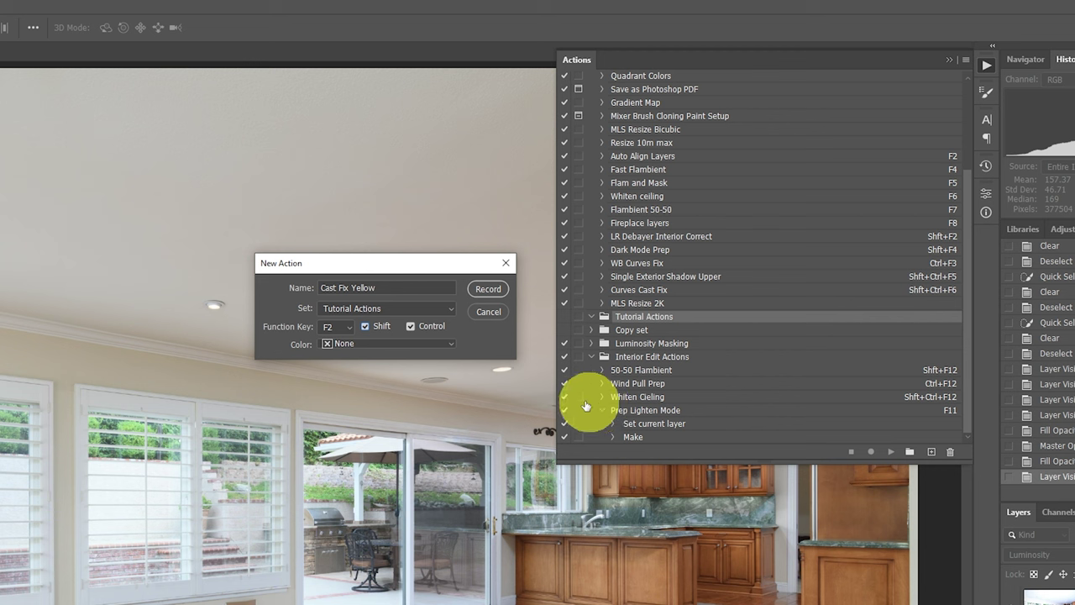
click(487, 289)
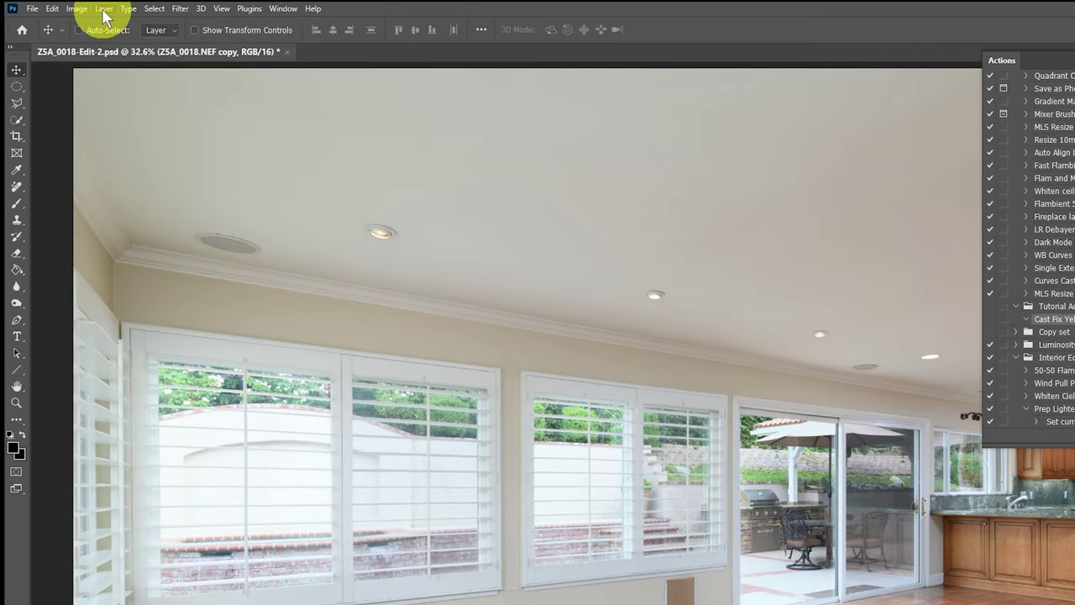
Add a Hue/Saturation adjustment layer named Cast Fix Yellow above the Z5A_0018.NEF copy layer.
click(104, 10)
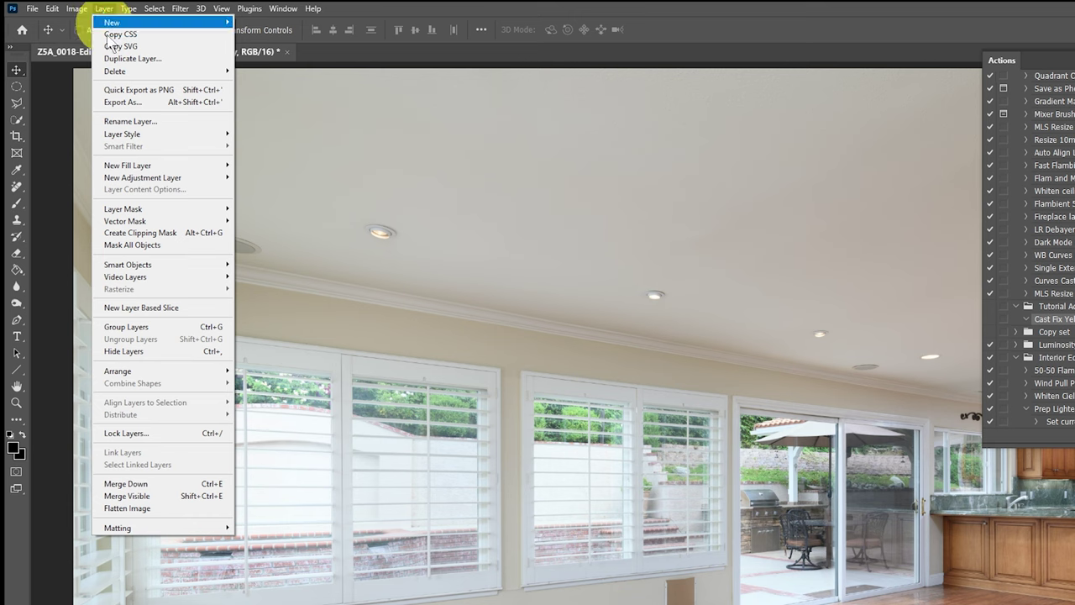
click(173, 177)
click(272, 244)
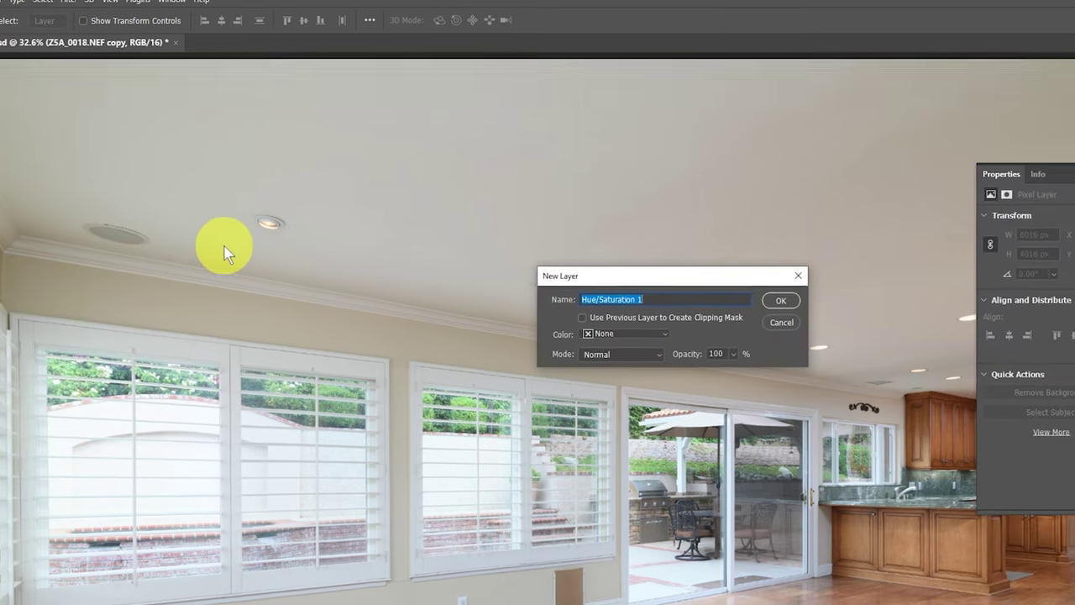
text(Cast F)
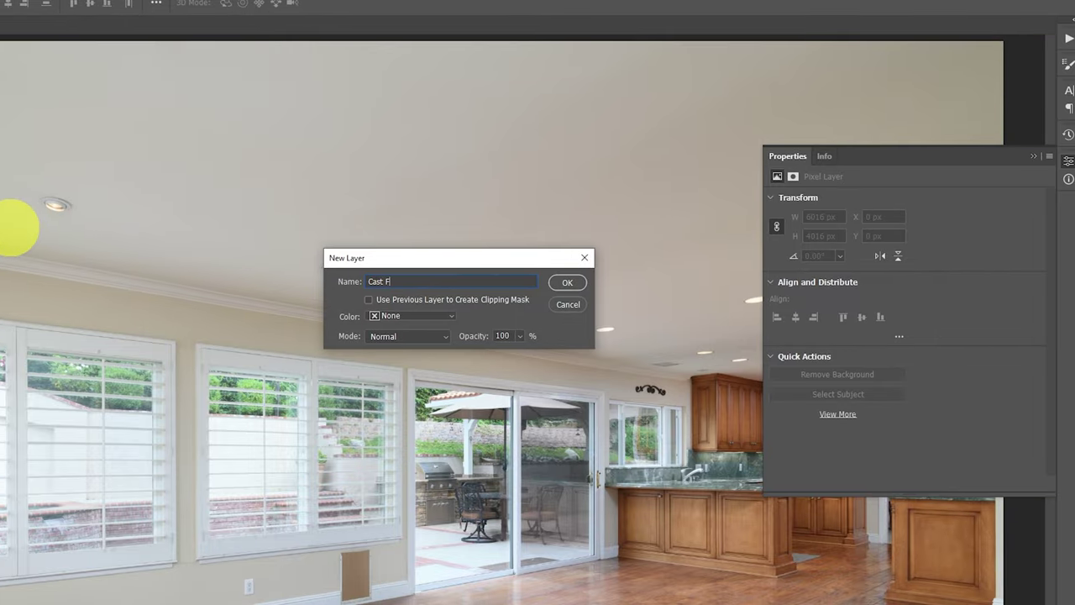
text(ix Yellow)
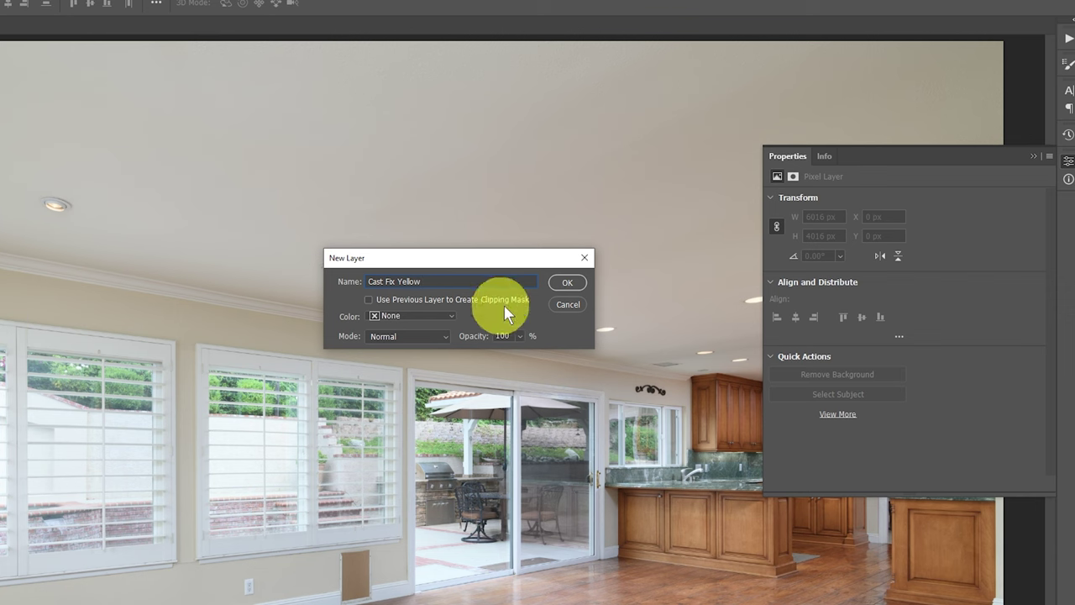
click(573, 282)
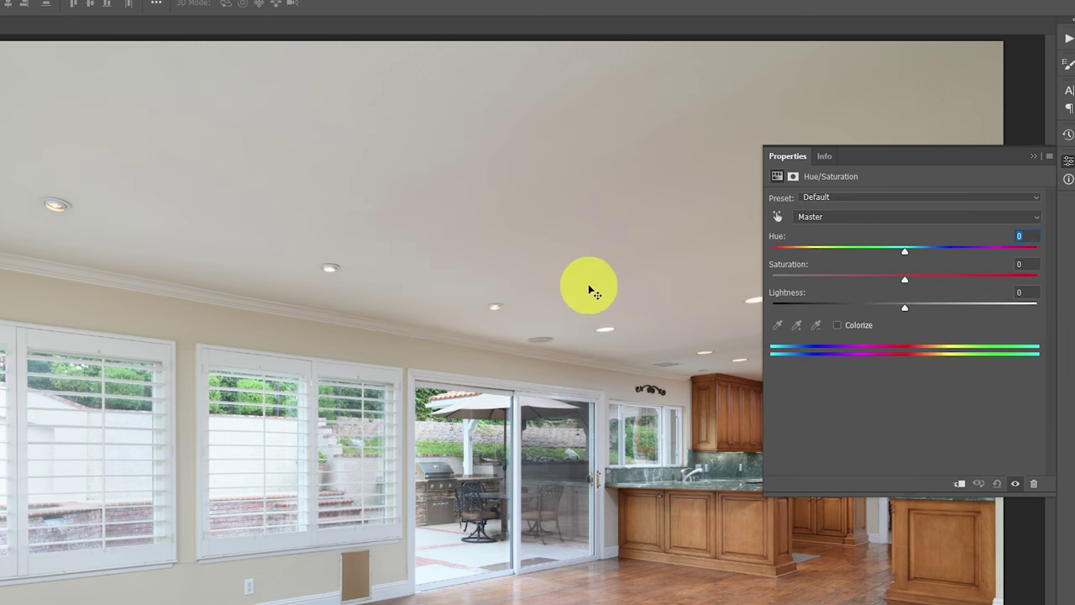
Limit the adjustment's Yellows range to 0°/20° and 55°\65°, and set the Yellows saturation to -41.
click(850, 219)
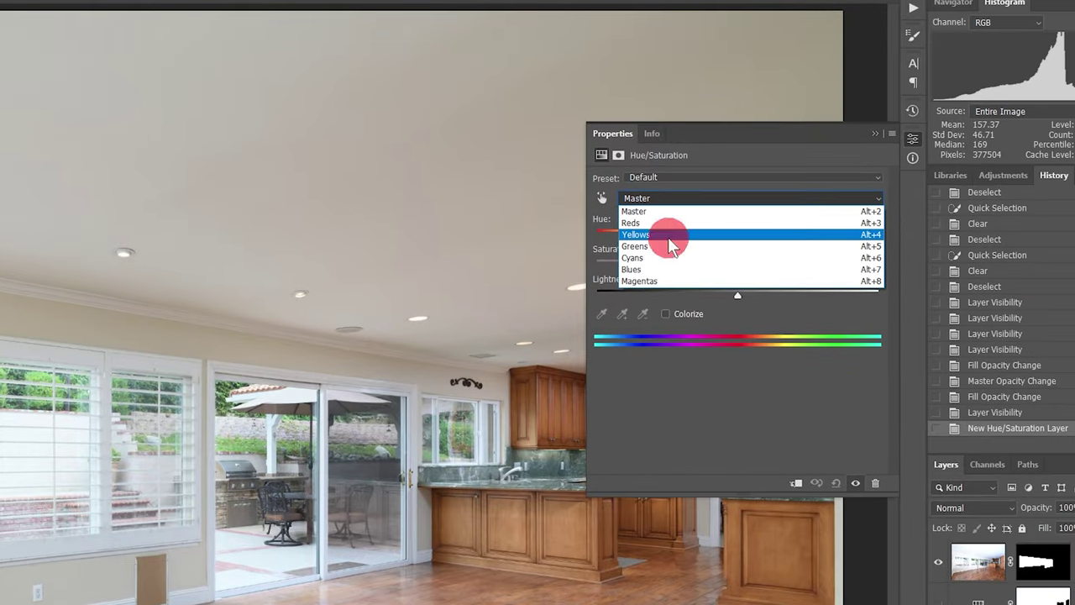
click(668, 237)
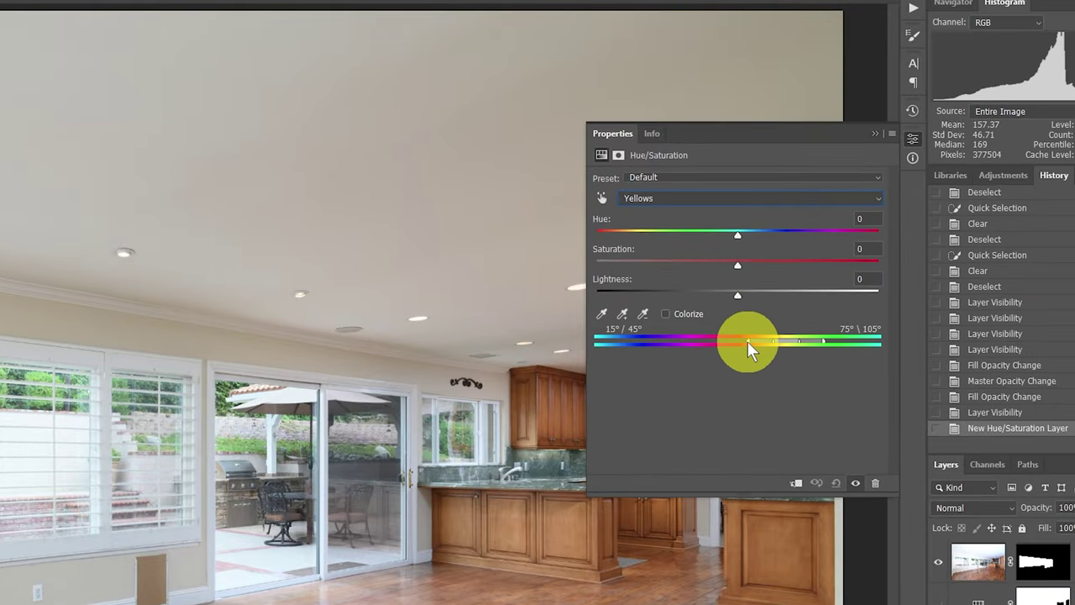
mouse_move(748, 341)
mouse_down()
mouse_move(736, 340)
mouse_move(772, 342)
mouse_move(759, 341)
mouse_up()
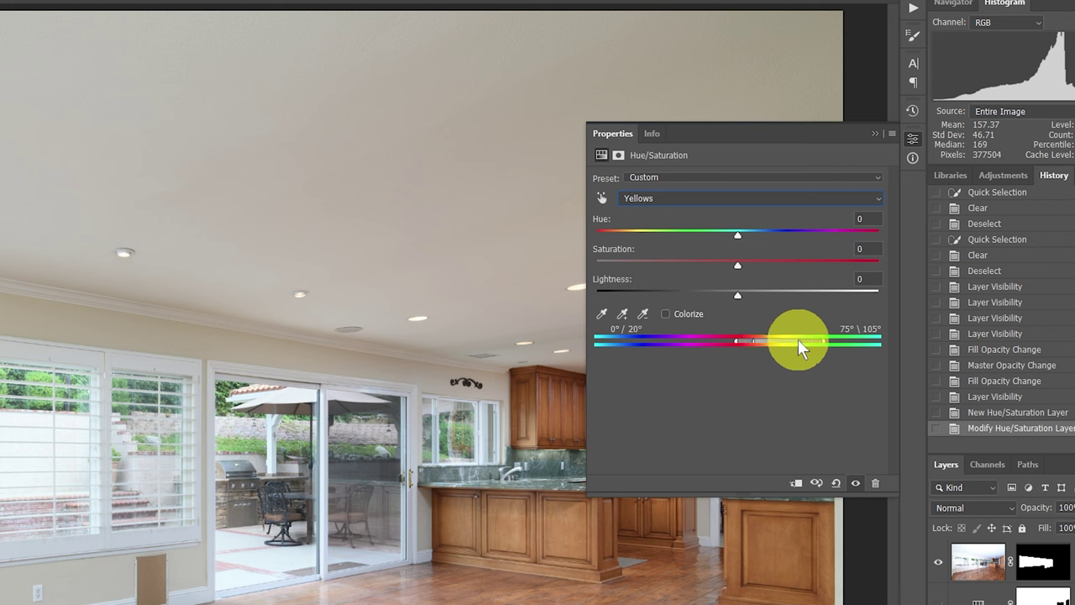
drag(798, 341, 793, 341)
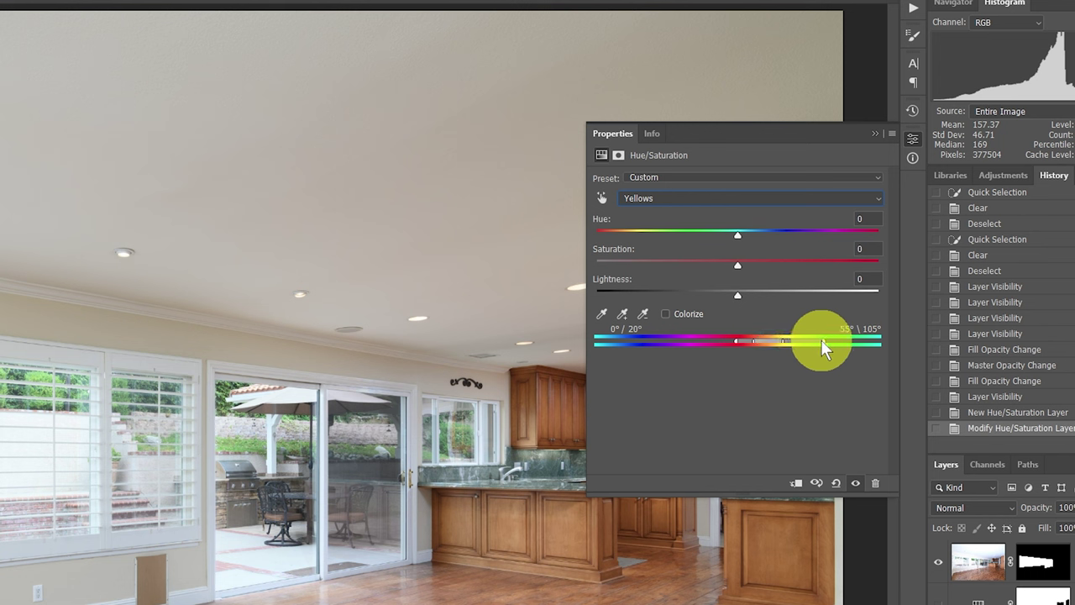
drag(823, 340, 791, 341)
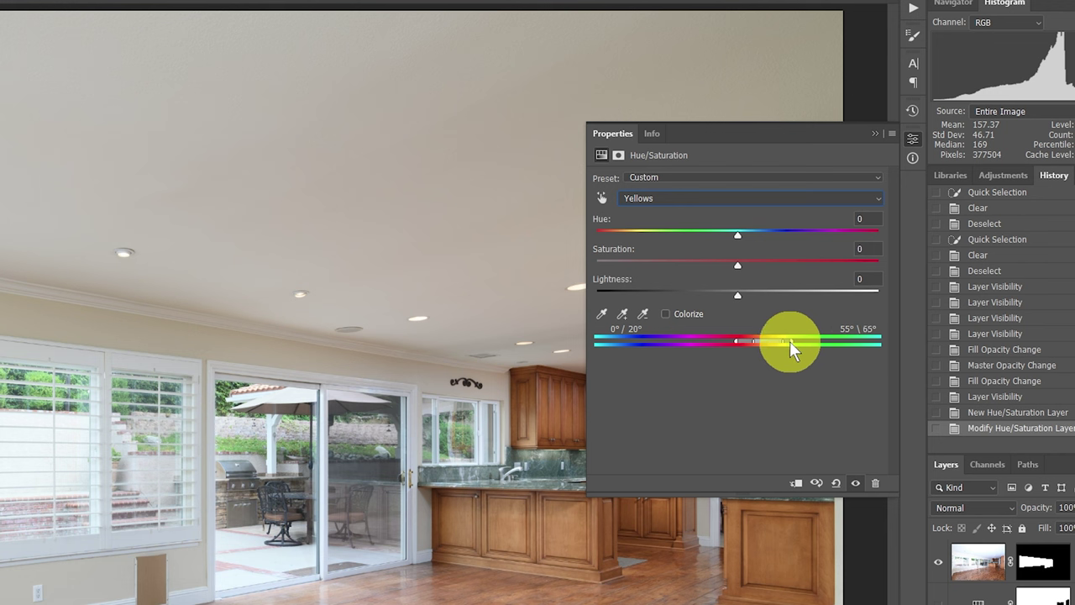
drag(735, 266, 679, 263)
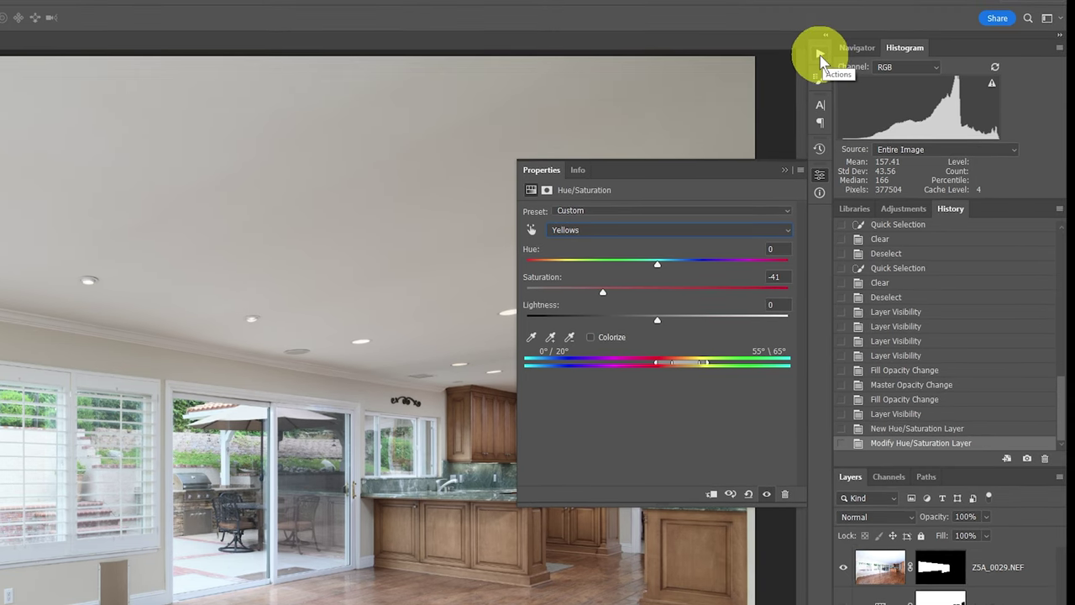
Stop recording the Cast Fix Yellow action and put the actions list away.
click(821, 57)
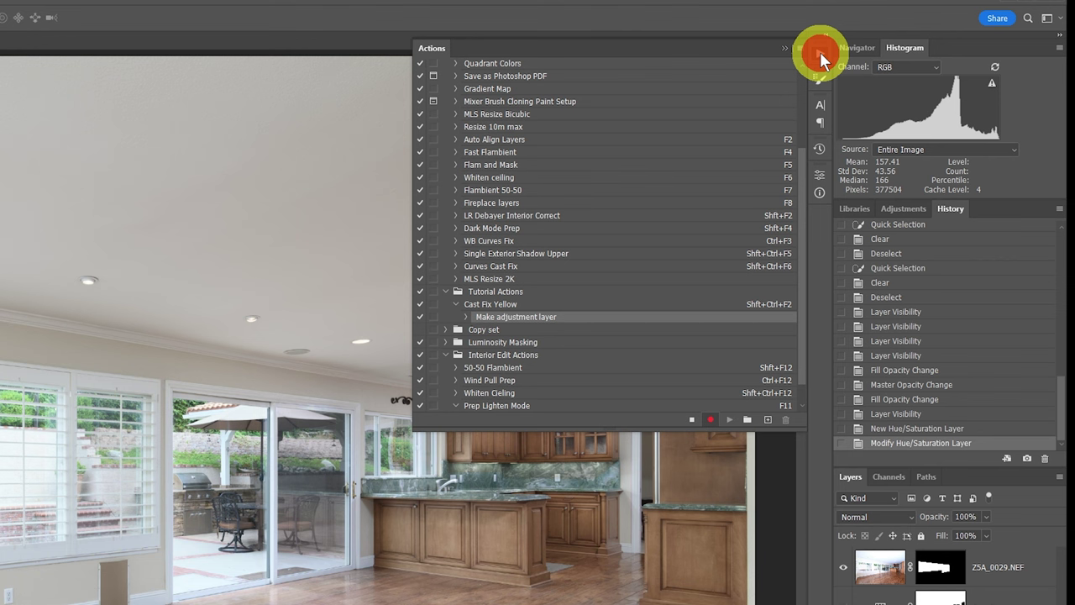
click(691, 422)
click(691, 421)
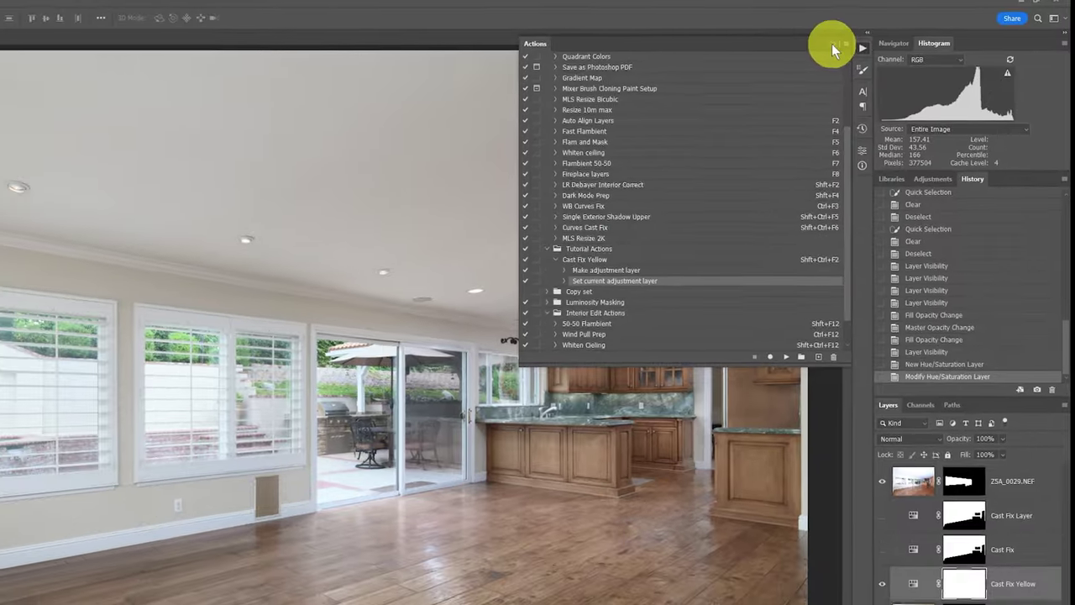
click(785, 48)
Hide the Cast Fix Yellow layer, make the Z5A_0018.NEF copy layer active and run the Cast Fix Yellow action on it.
click(911, 508)
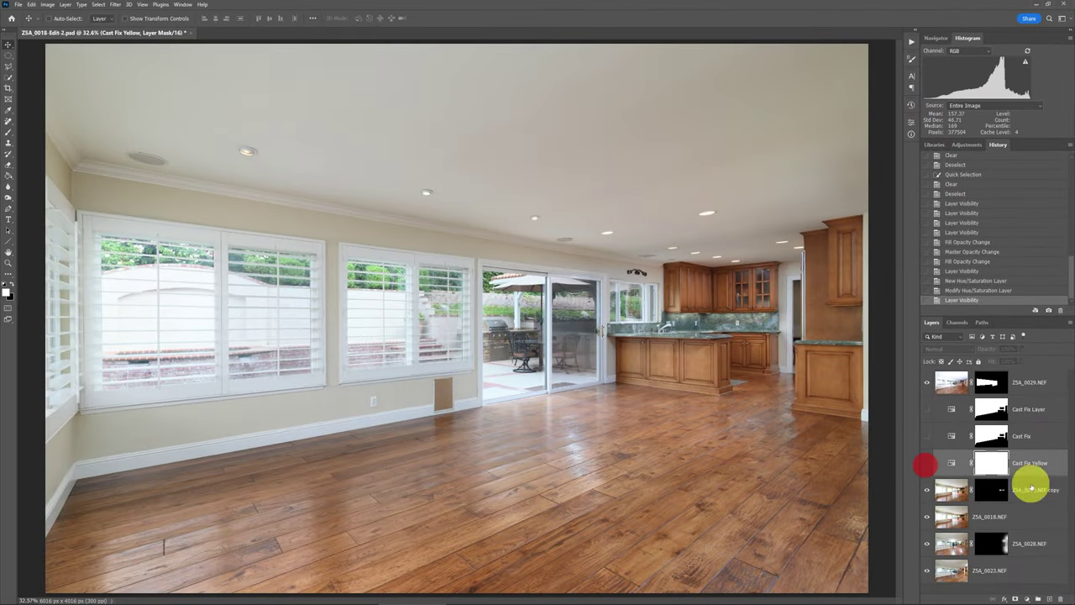
click(951, 490)
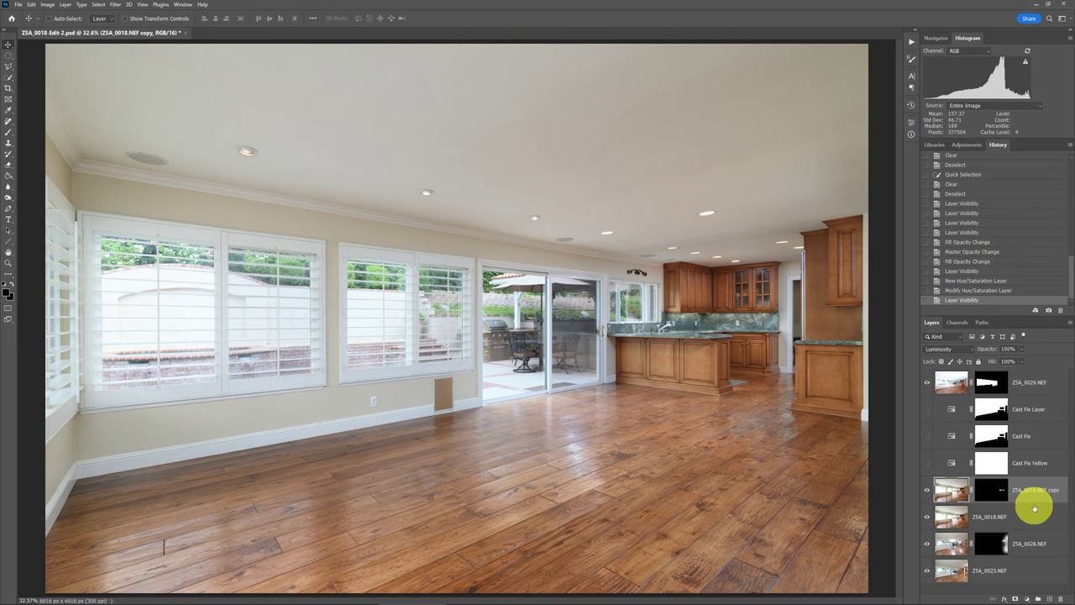
key(ctrl)
key(ctrl+v)
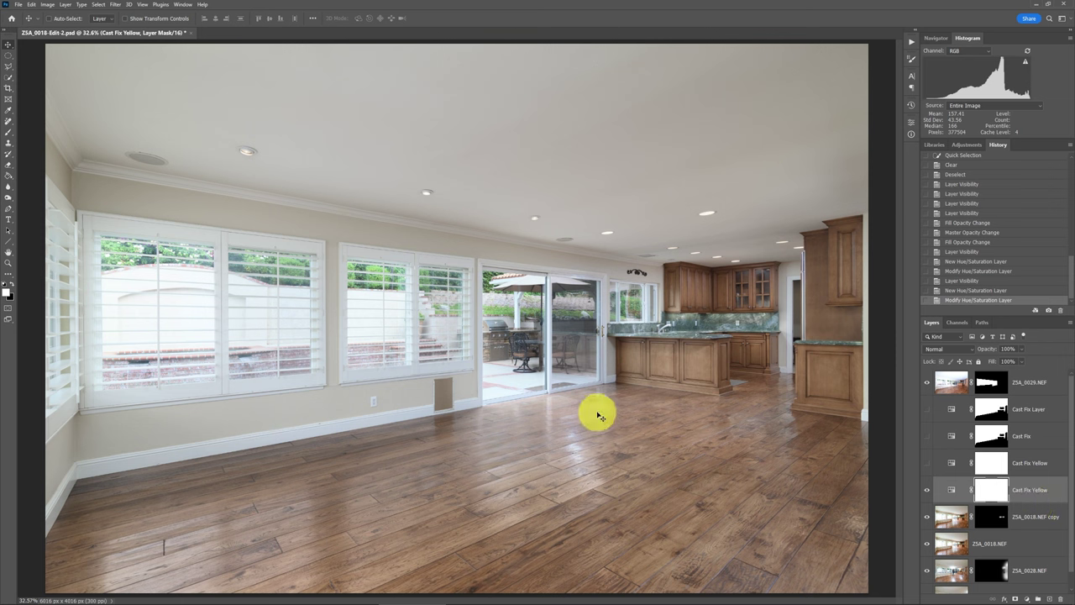
Quick-select the wood floor with the lower kitchen cabinets, clear that area from the new Cast Fix Yellow layer's mask, and deselect.
key(w)
click(458, 510)
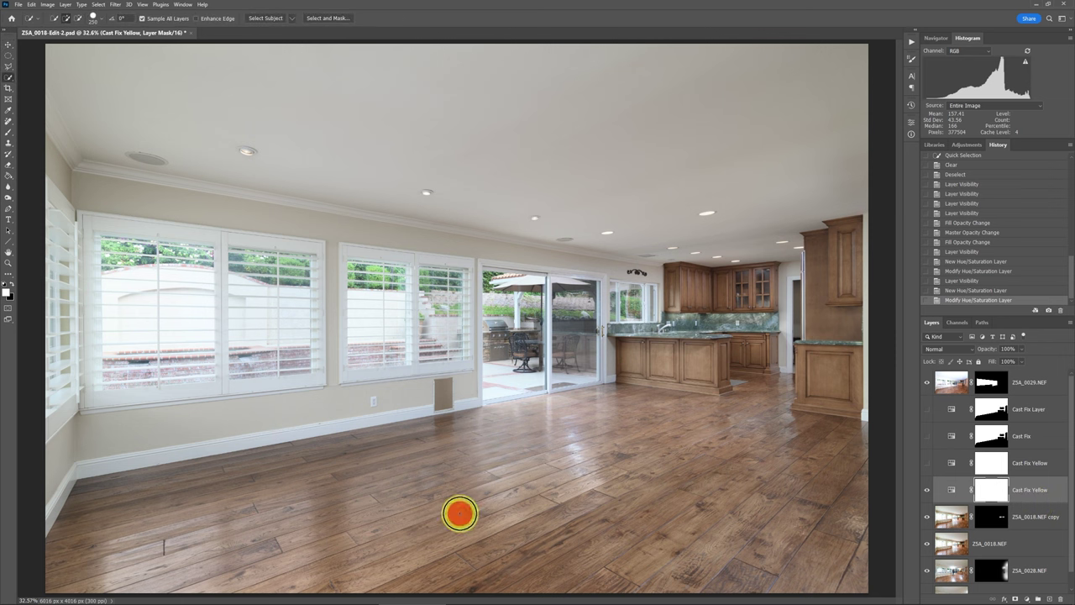
key(Delete)
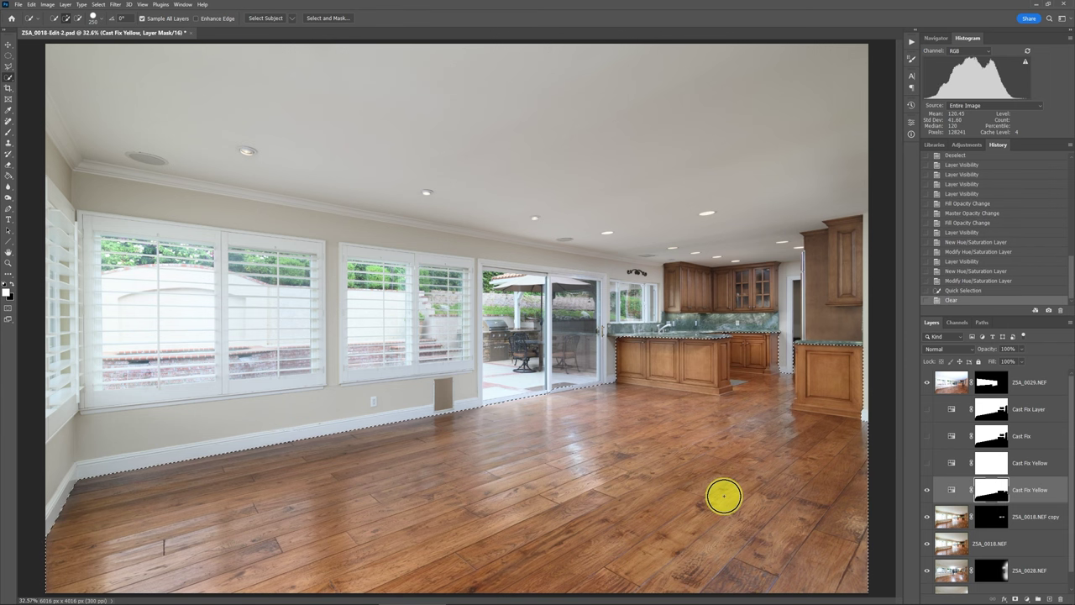
key(ctrl+d)
Clear the upper kitchen cabinets and the tall cabinet by the far wall from the Cast Fix Yellow mask using quick selections, leaving nothing selected.
click(711, 293)
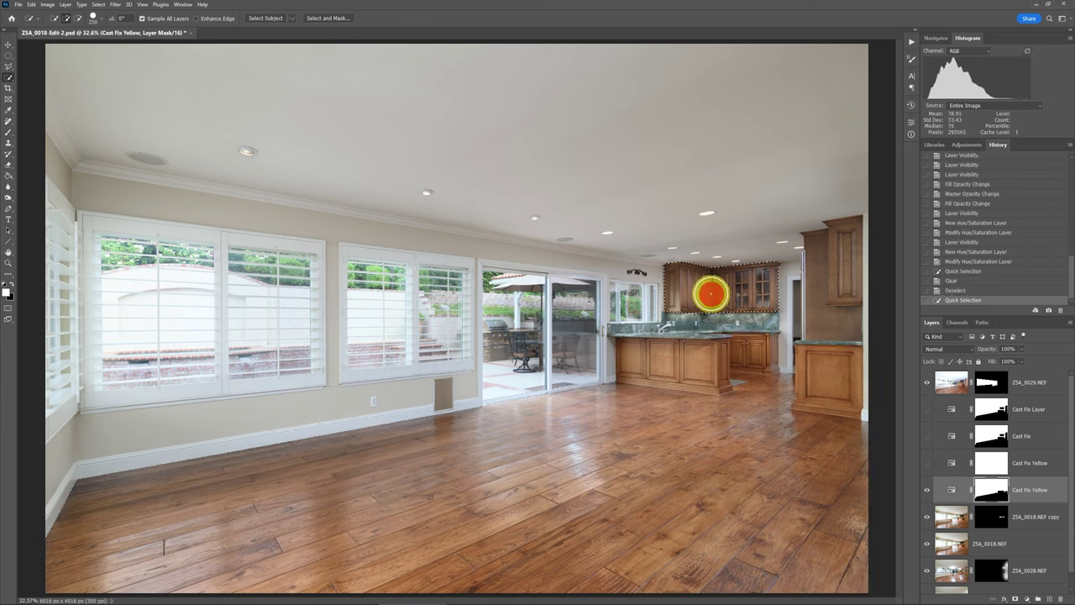
key(Delete)
key(ctrl+d)
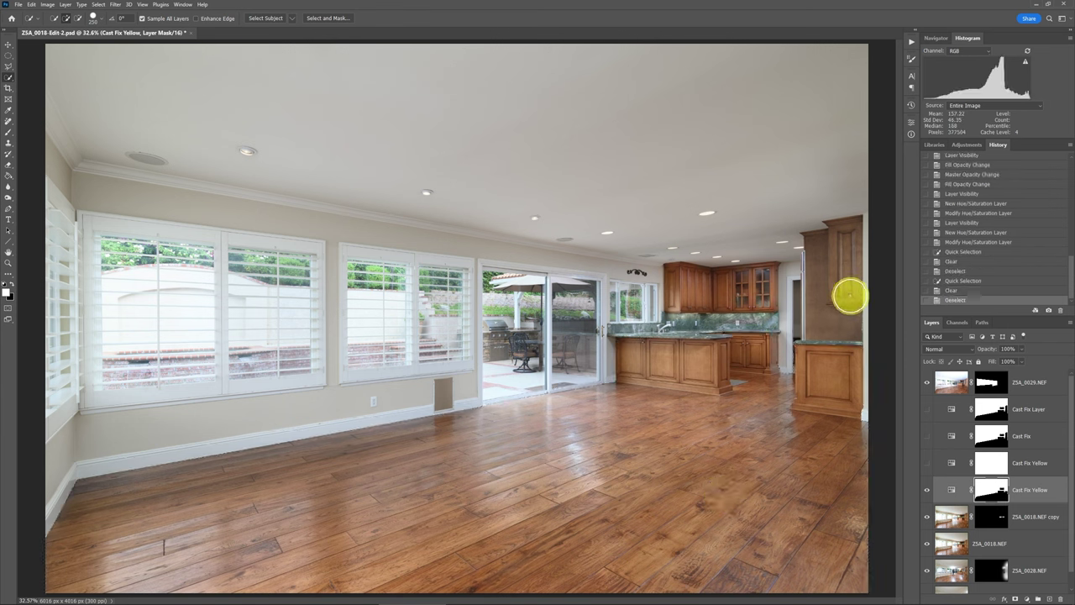
click(847, 294)
key(Delete)
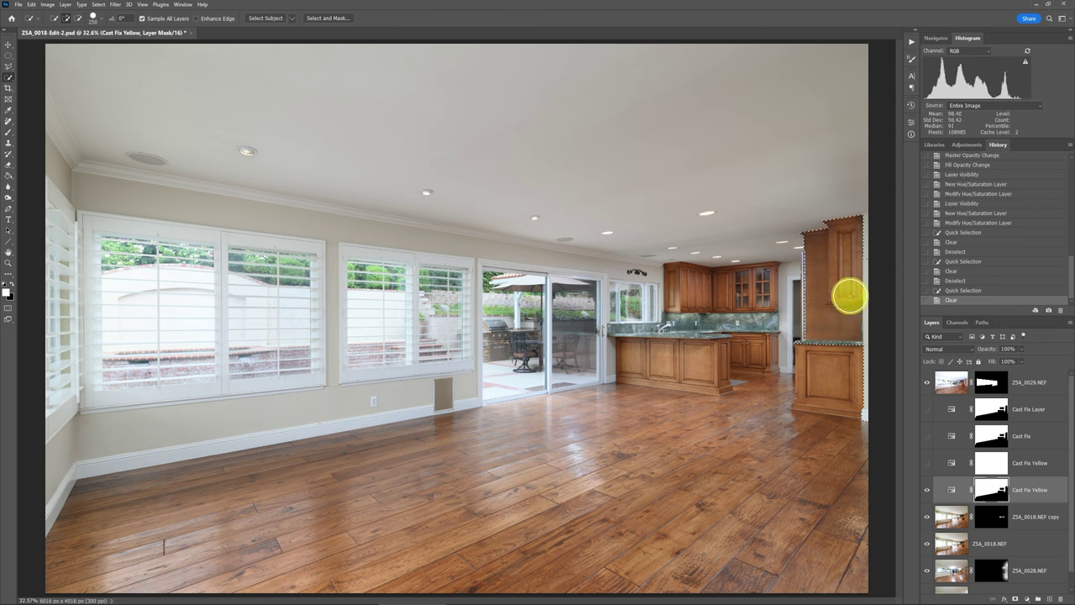
key(ctrl+d)
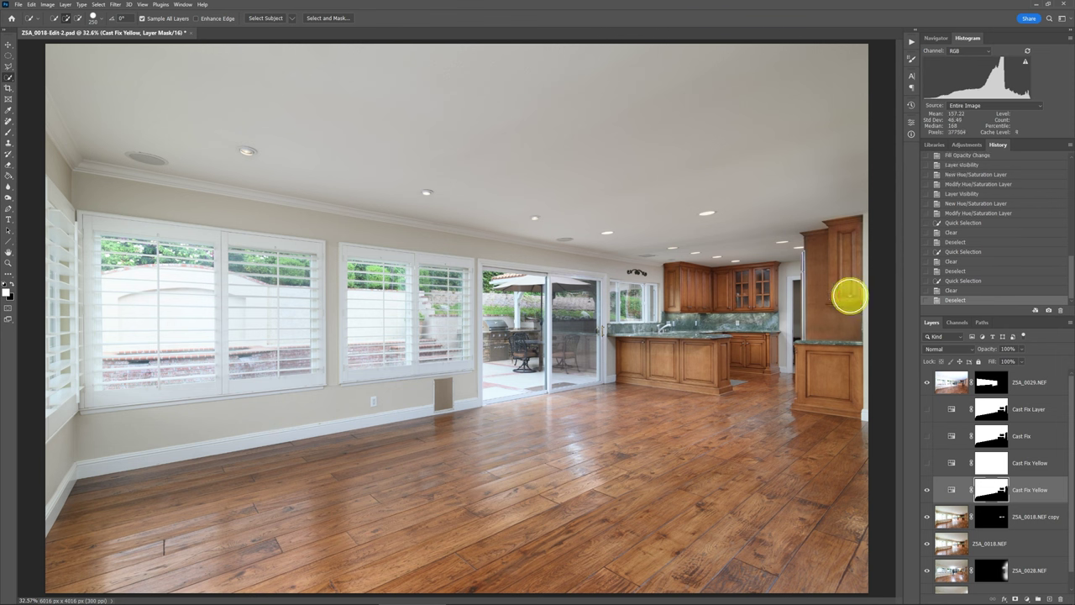